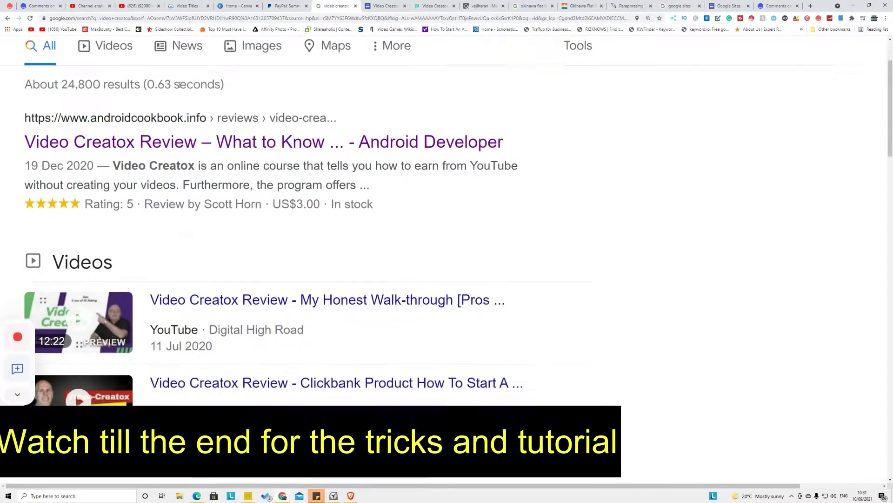
Look through the Google results for "video creatox" down to the review hosted on sites.google.com
scroll(179, 87, "down", 2)
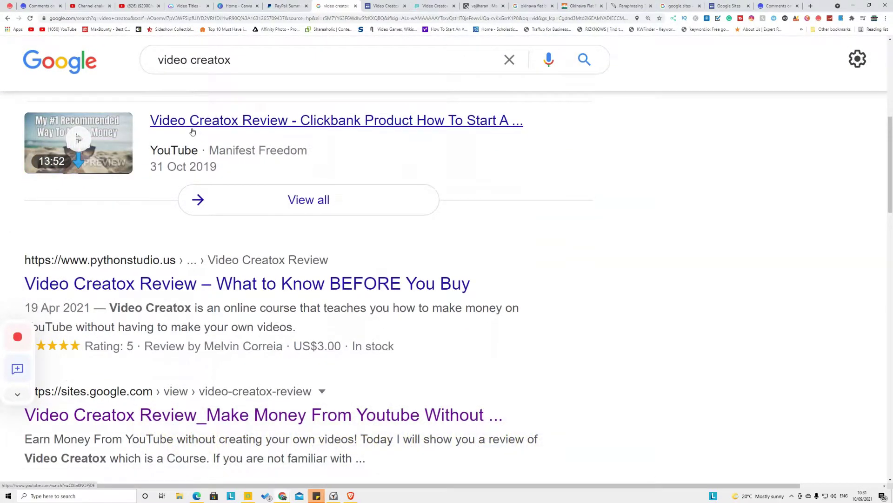
scroll(219, 135, "up", 4)
scroll(220, 136, "up", 4)
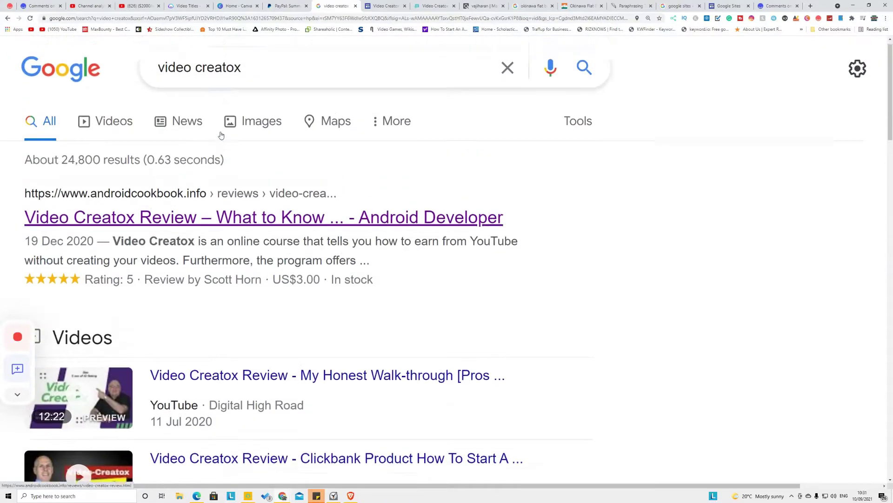
scroll(239, 80, "down", 10)
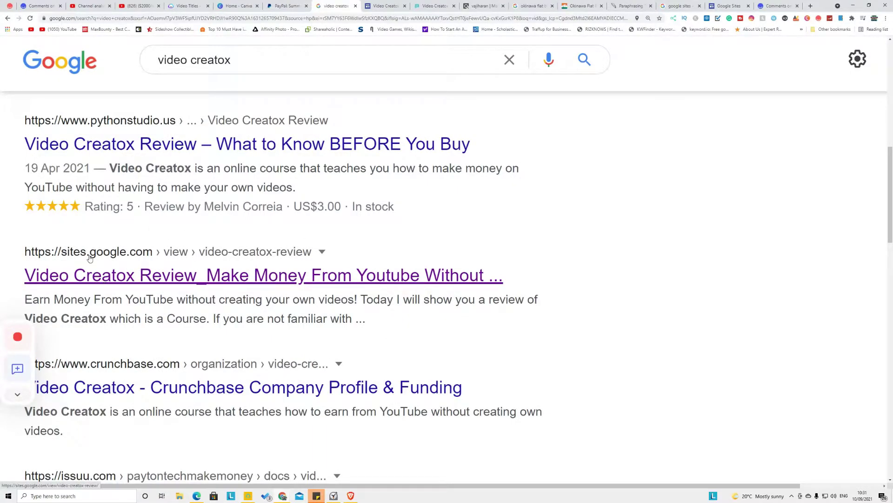
Read through the Video Creatox review on Google Sites, from its heading down to the official-site link
left_click(382, 5)
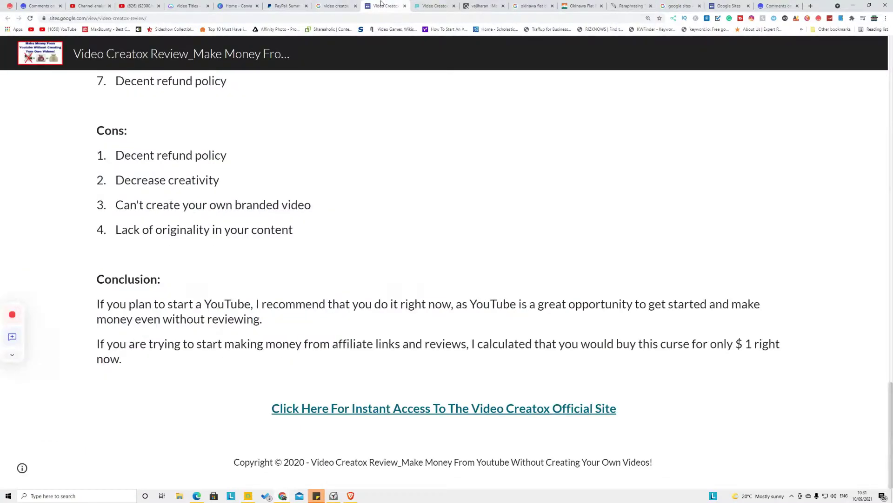
scroll(339, 161, "up", 10)
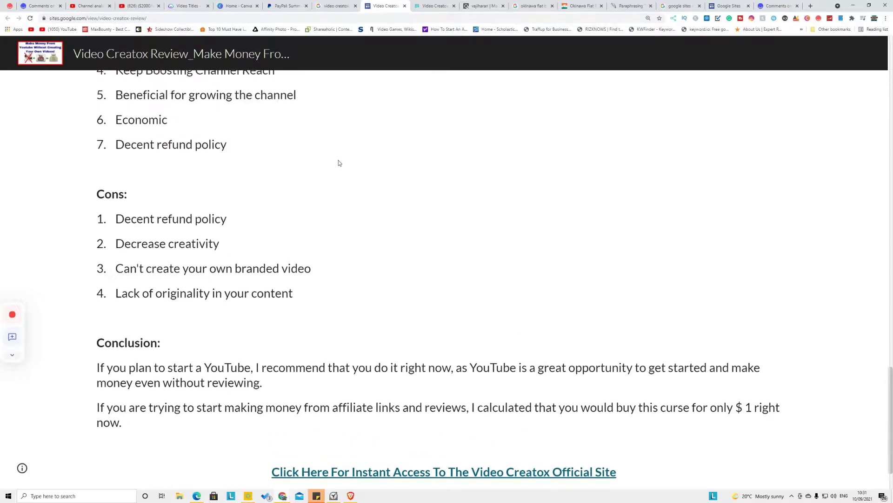
scroll(340, 174, "up", 20)
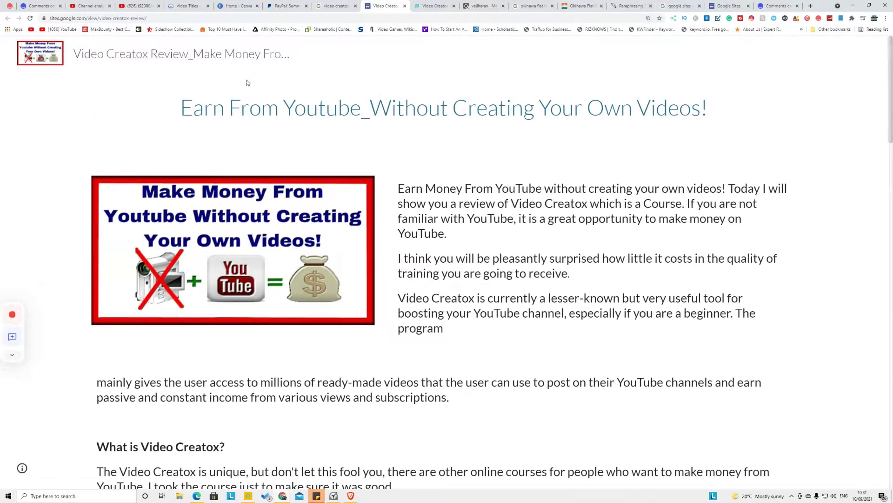
scroll(242, 224, "down", 20)
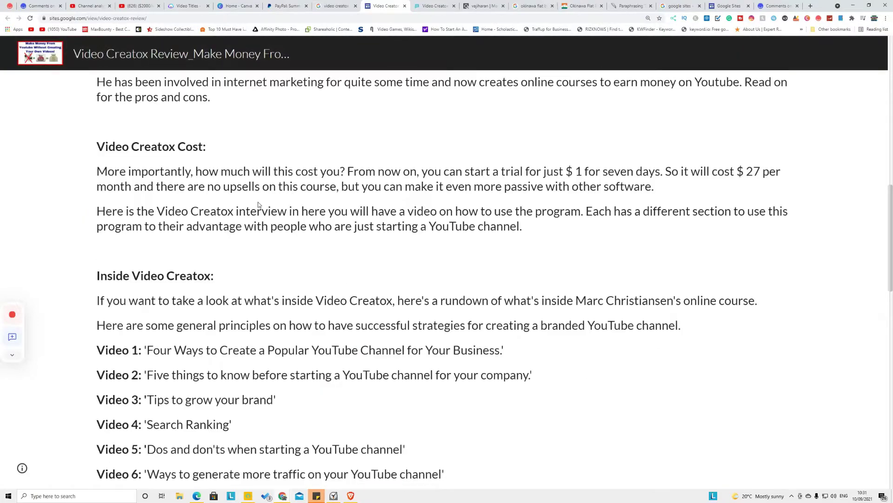
scroll(261, 203, "down", 3)
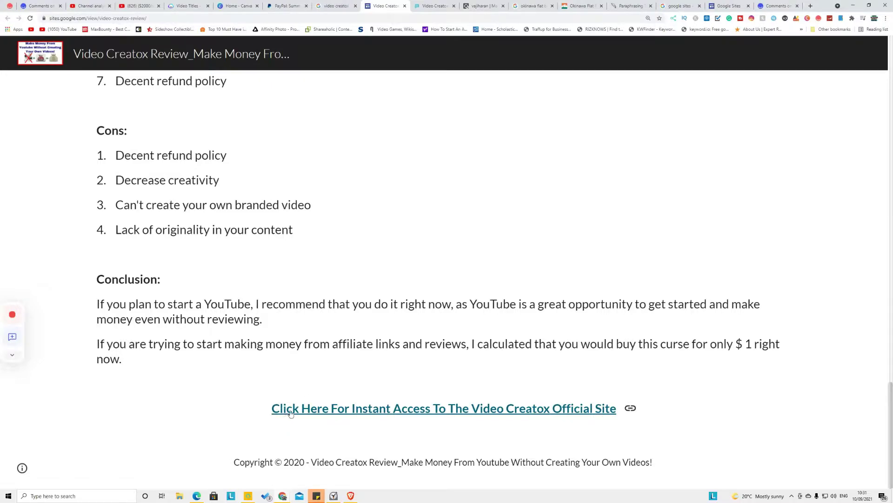
Highlight the lifetime recurring commission rates and the $250 payout on the Video Creatox affiliate program page
left_click(435, 6)
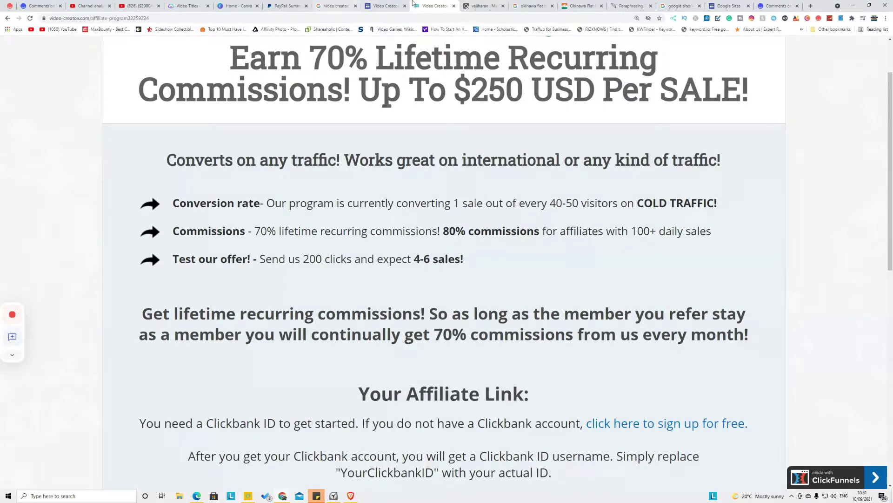
left_click(398, 6)
key("ctrl+Tab")
left_click_drag(257, 230, 501, 223)
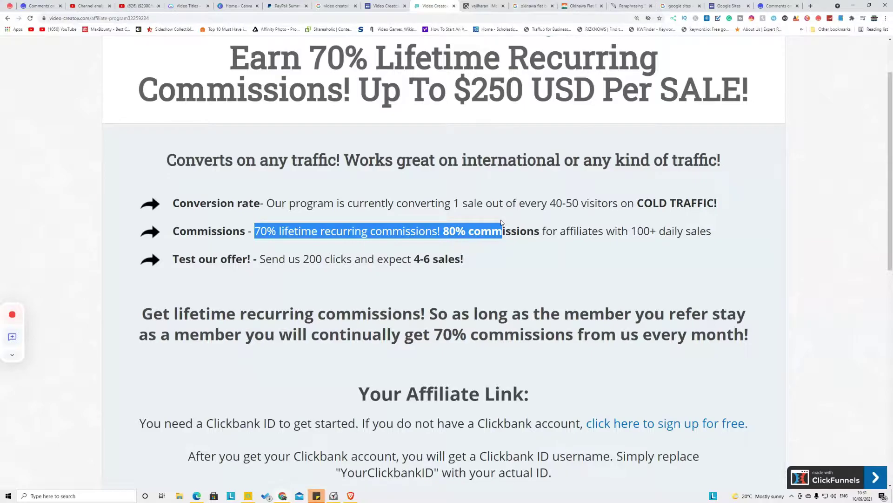
left_click_drag(458, 96, 522, 81)
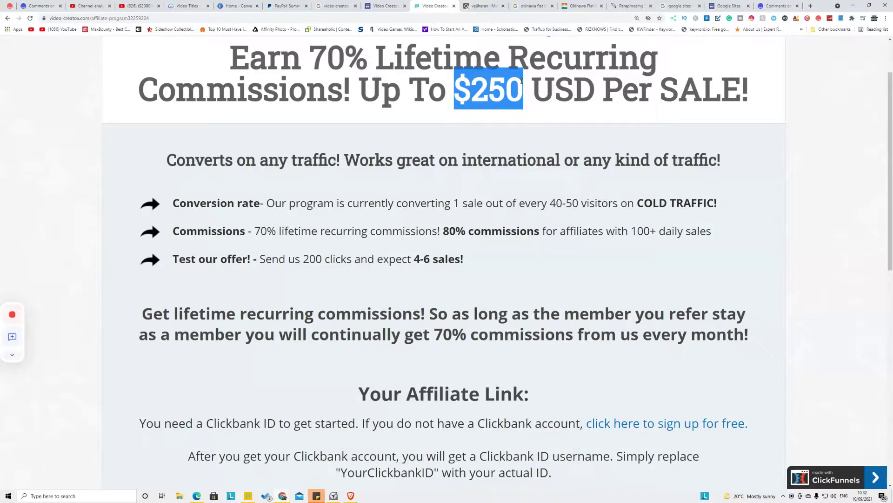
Check the Okinawa Flat Belly Tonic offer on ClickBank and examine the Google results for "okinawa flat belly tonic reviews"
left_click(478, 8)
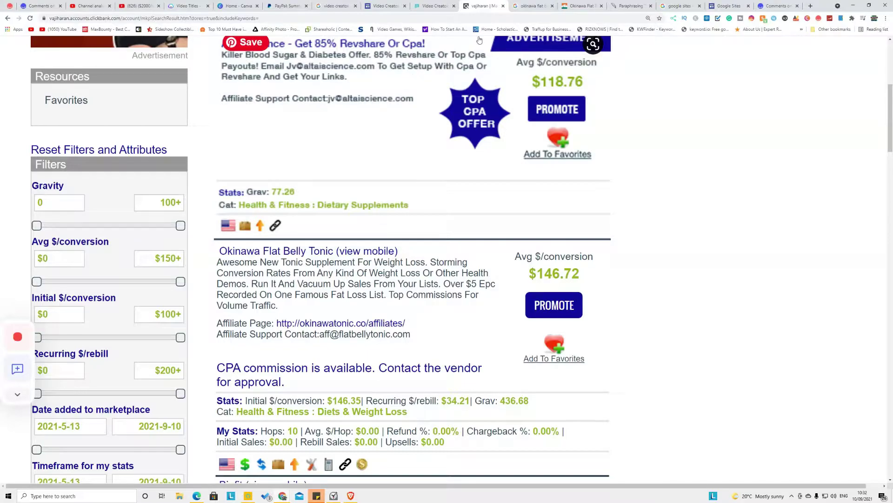
left_click(534, 6)
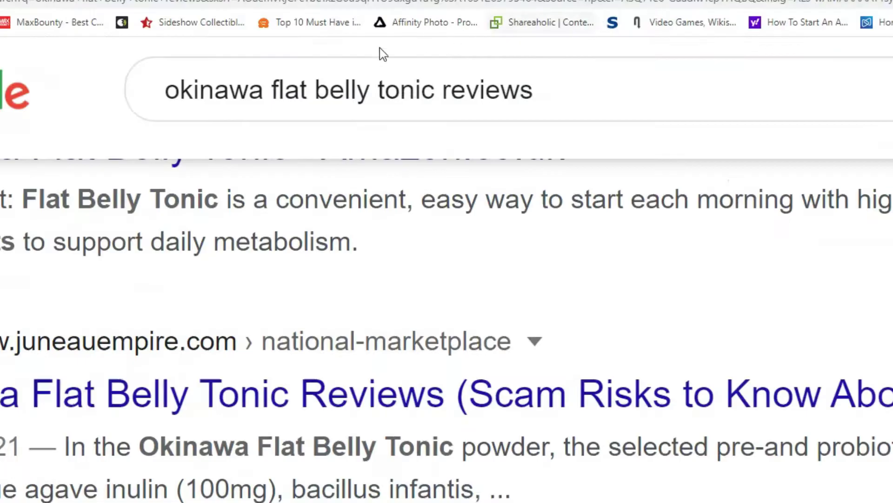
scroll(462, 244, "up", 3)
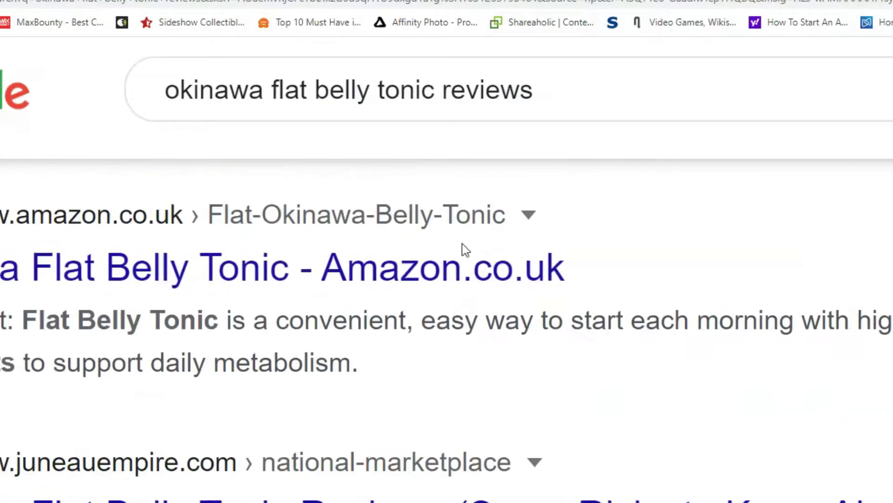
scroll(459, 239, "up", 10)
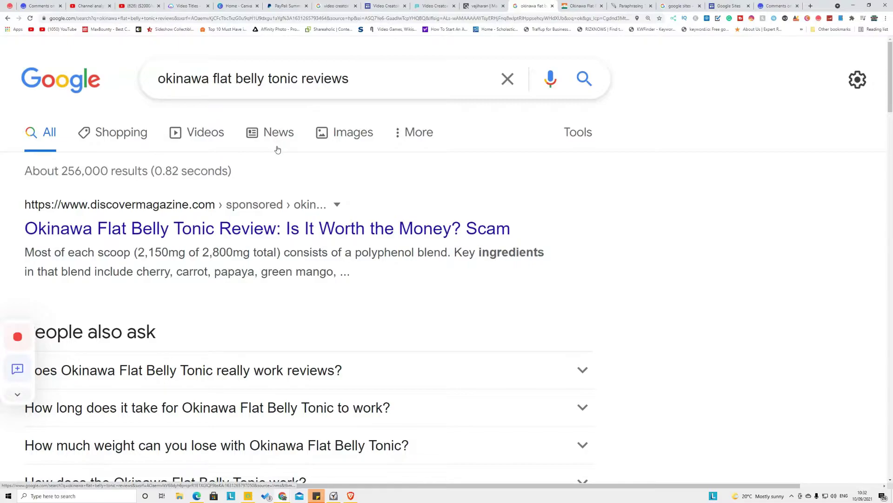
scroll(274, 151, "down", 3)
scroll(276, 168, "down", 4)
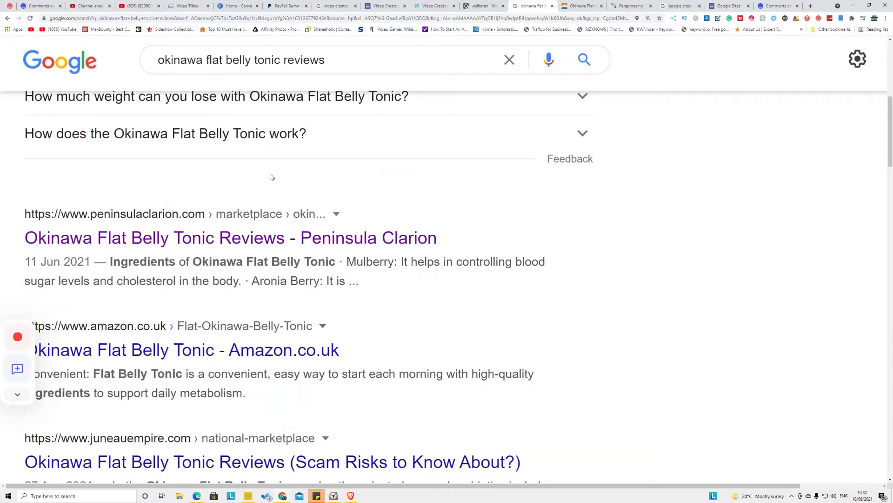
scroll(275, 179, "down", 4)
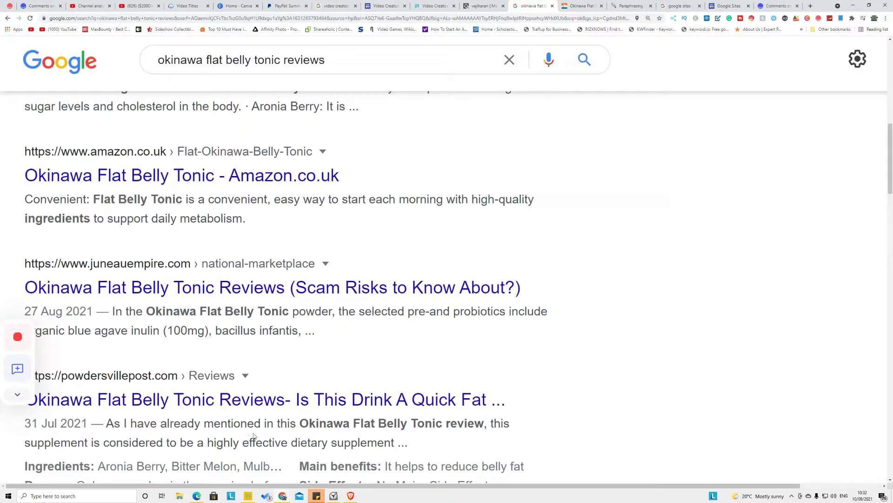
scroll(263, 315, "up", 10)
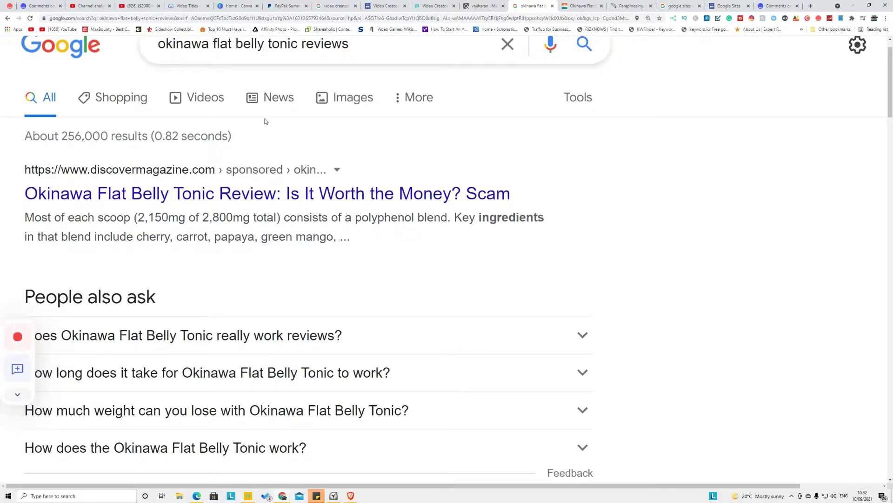
scroll(265, 120, "down", 10)
scroll(232, 357, "down", 1)
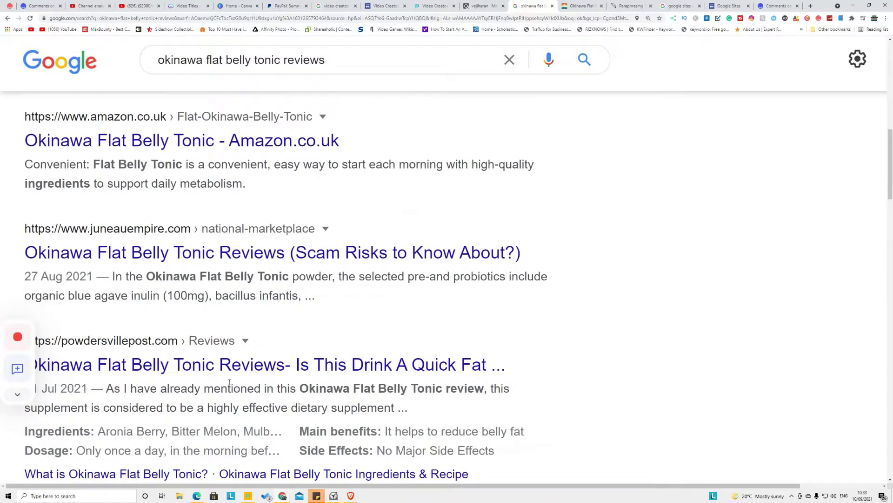
scroll(205, 313, "up", 2)
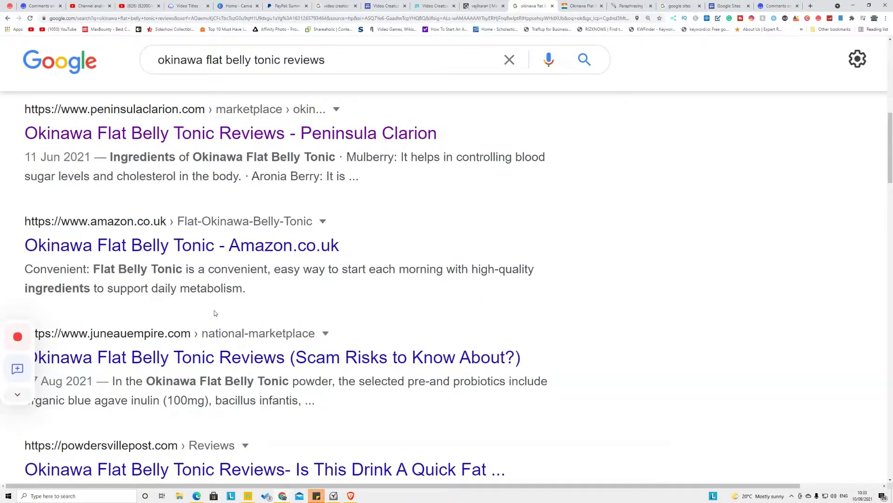
Skim the Peninsula Clarion review of Okinawa Flat Belly Tonic and copy its opening paragraph
left_click(577, 6)
scroll(353, 170, "down", 18)
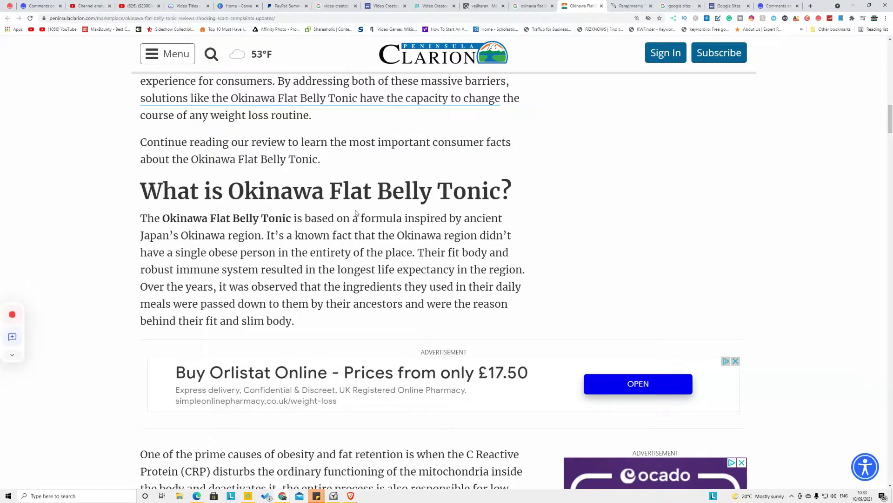
scroll(379, 160, "up", 3)
scroll(375, 162, "up", 18)
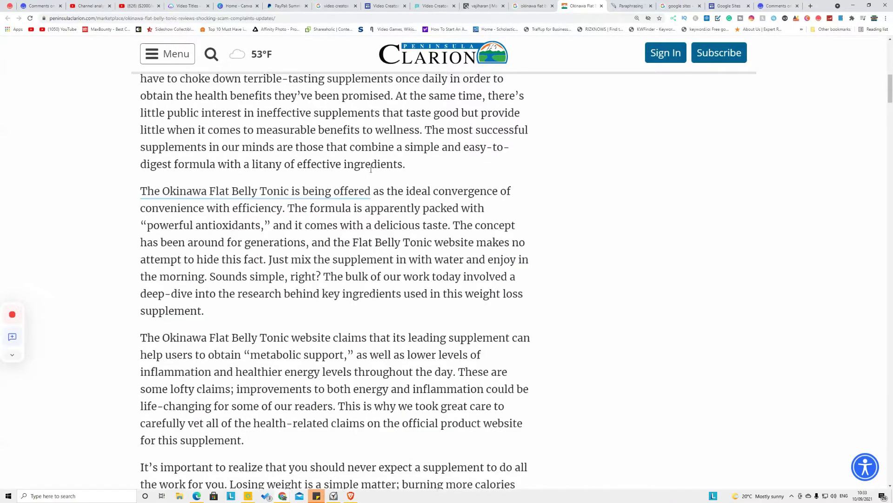
scroll(197, 322, "down", 4)
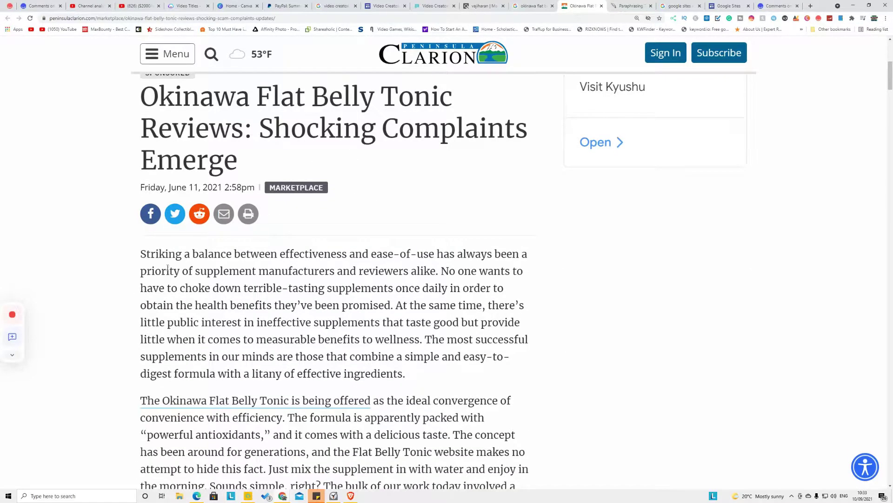
left_click_drag(147, 253, 405, 375)
key("ctrl+c")
Paste the copied paragraph into QuillBot and paraphrase it in Standard mode
key("ctrl+Tab")
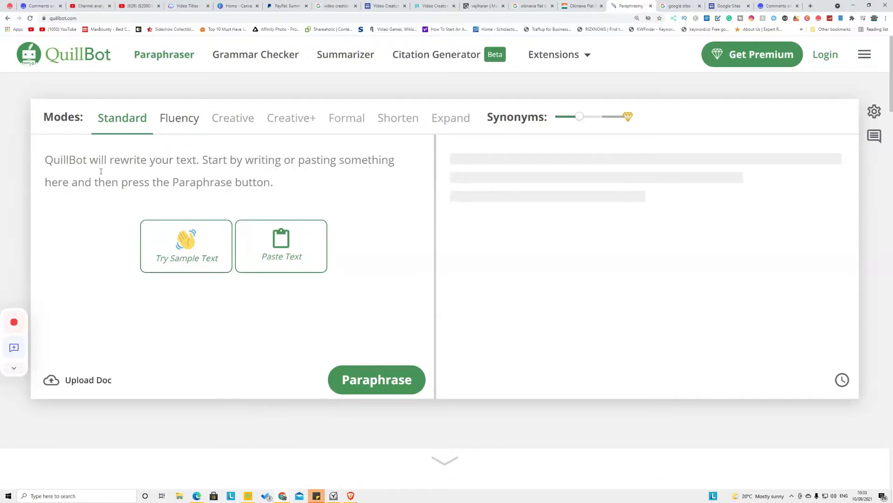
left_click(101, 171)
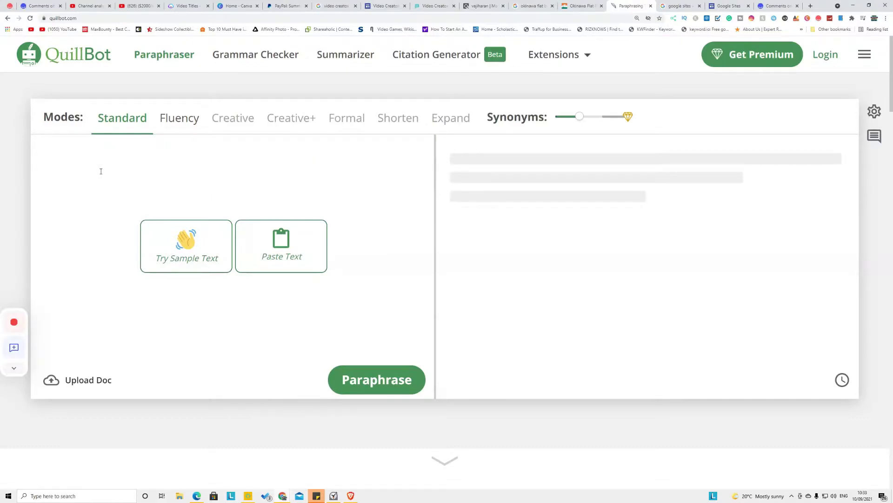
key("ctrl+v")
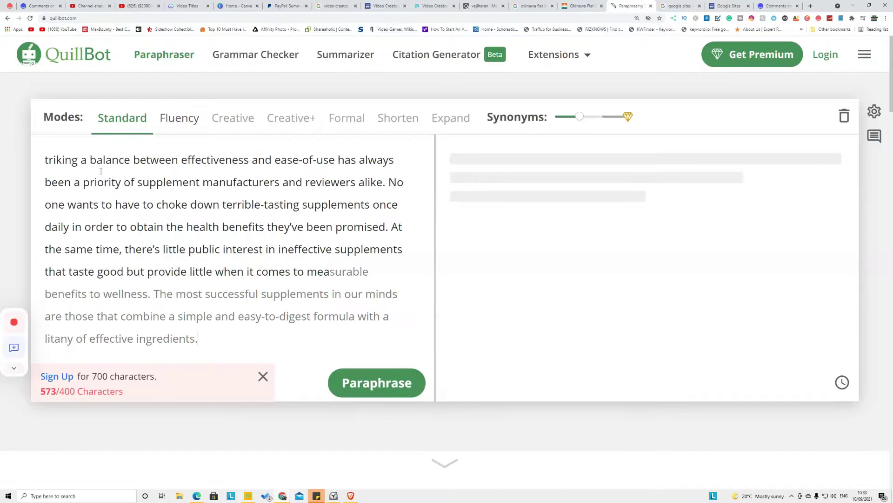
left_click(384, 382)
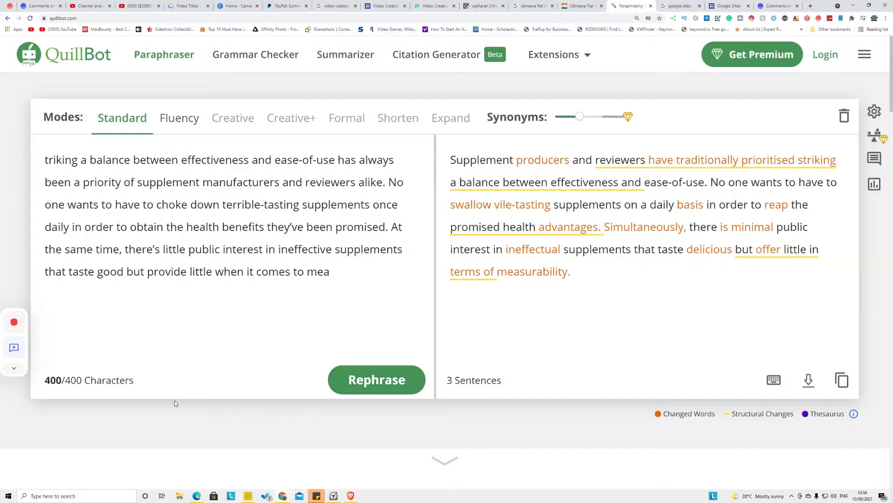
Switch to Google Sites and start a new blank site
left_click(579, 7)
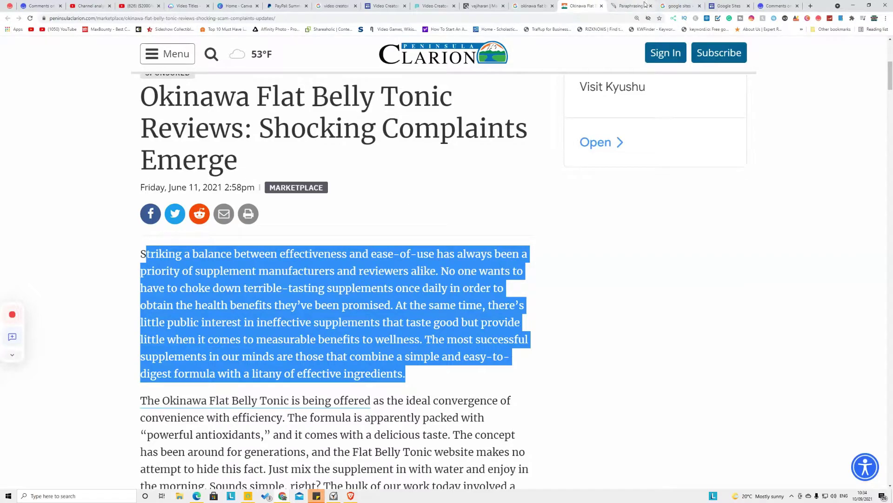
left_click(673, 6)
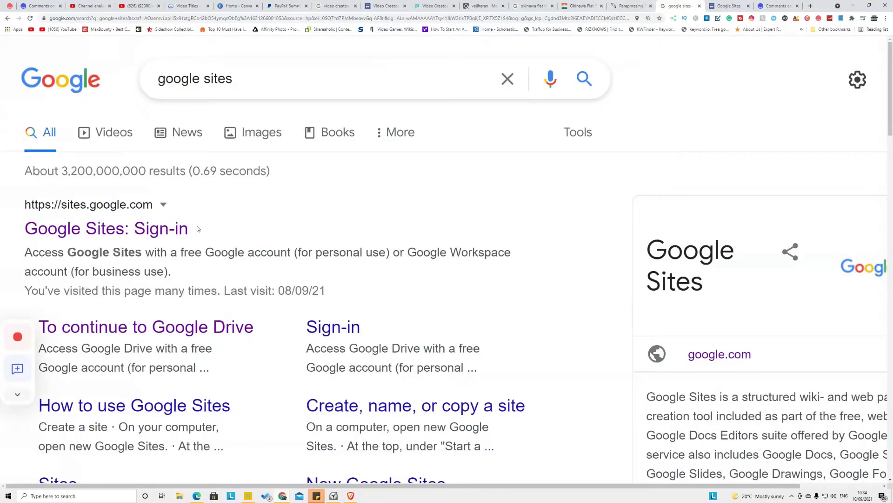
left_click(728, 7)
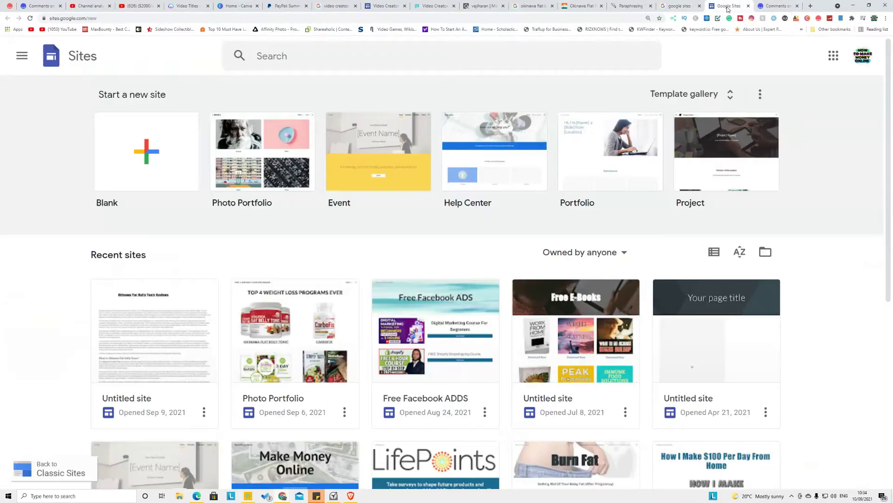
left_click(157, 152)
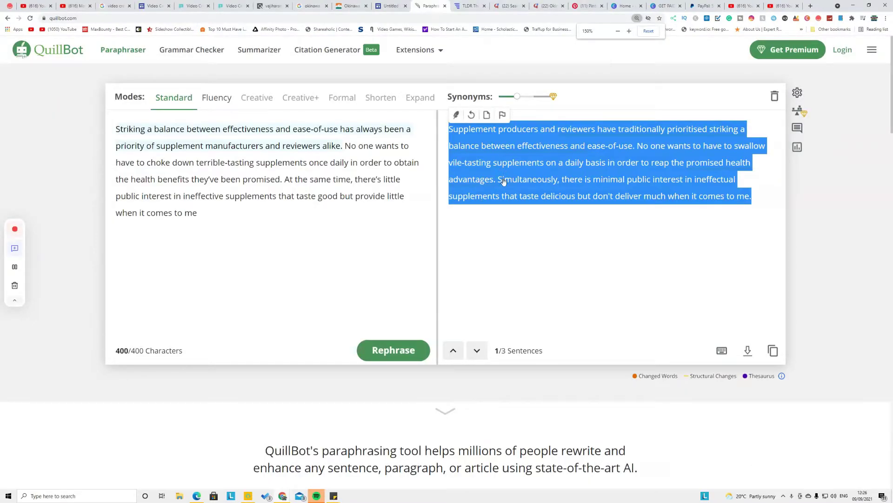
Switch to the untitled site and review the Okinawa Flat Belly Tonic article down to the instant-access line at its end
left_click(396, 8)
mouse_move(377, 177)
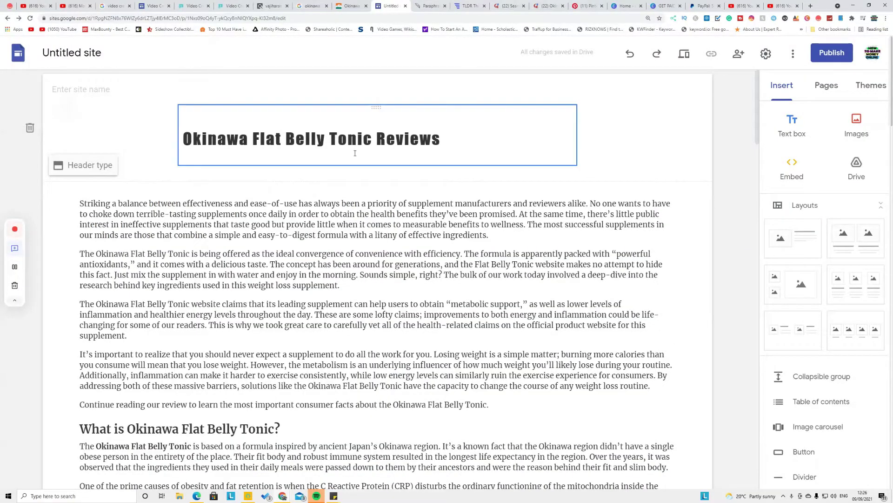
scroll(352, 160, "down", 4)
scroll(353, 162, "down", 4)
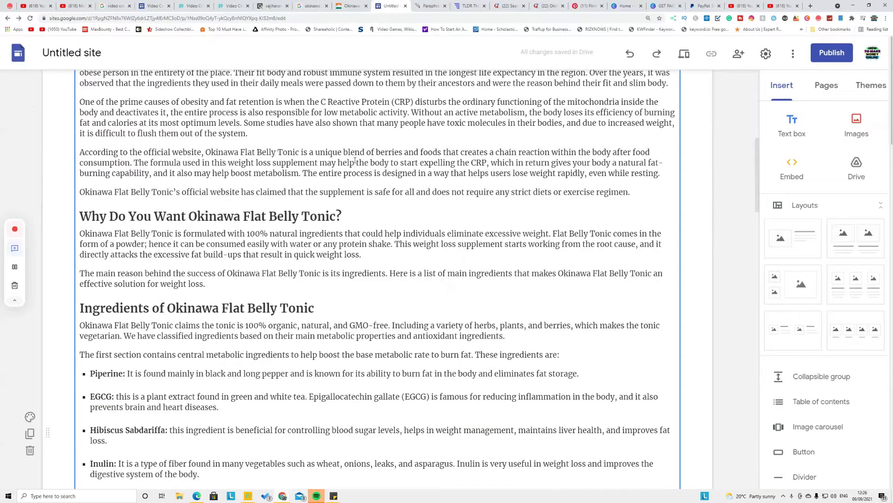
scroll(355, 160, "down", 14)
scroll(345, 168, "down", 1)
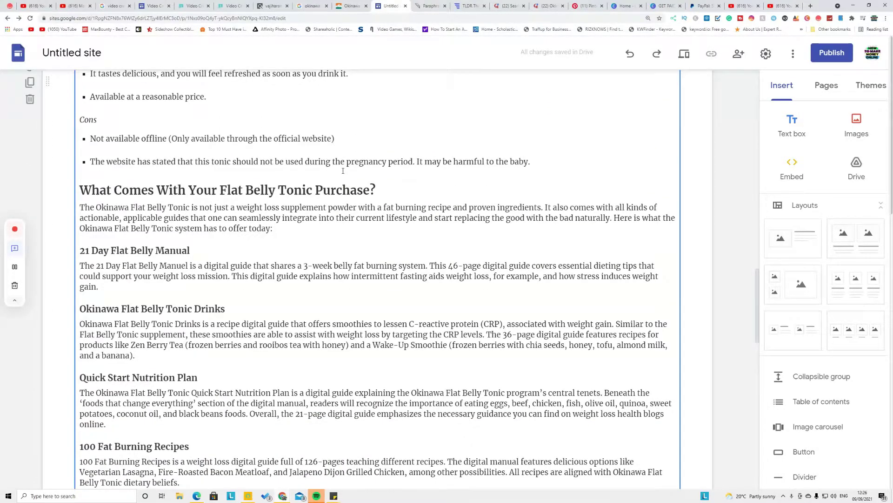
scroll(344, 172, "down", 20)
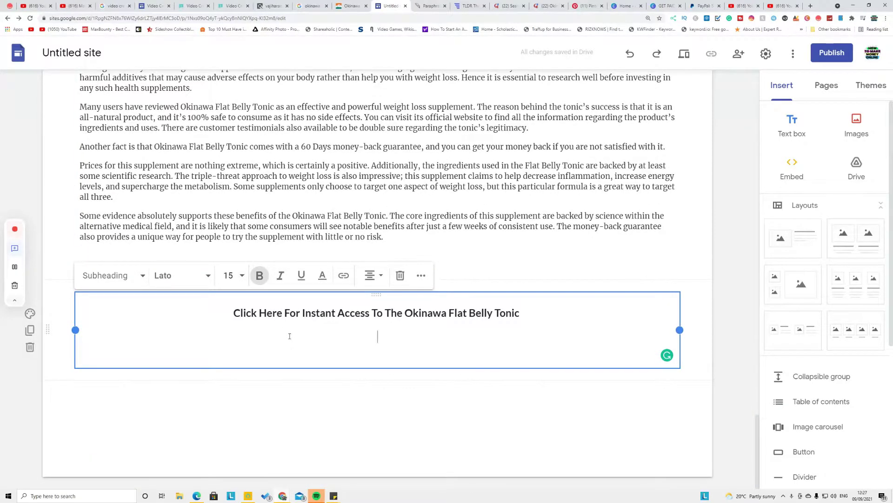
Remove the blank line below the call to action, and switch to ClickBank to generate the Okinawa Flat Belly Tonic HopLink
key("BackSpace")
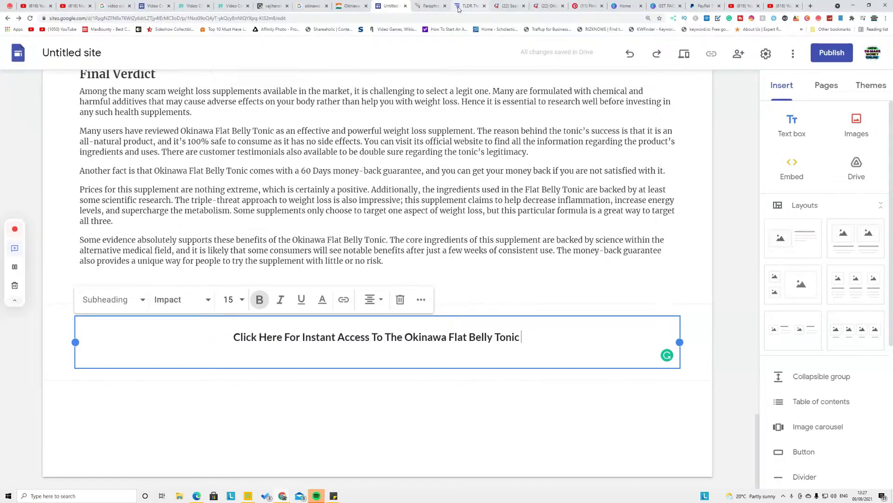
left_click(265, 6)
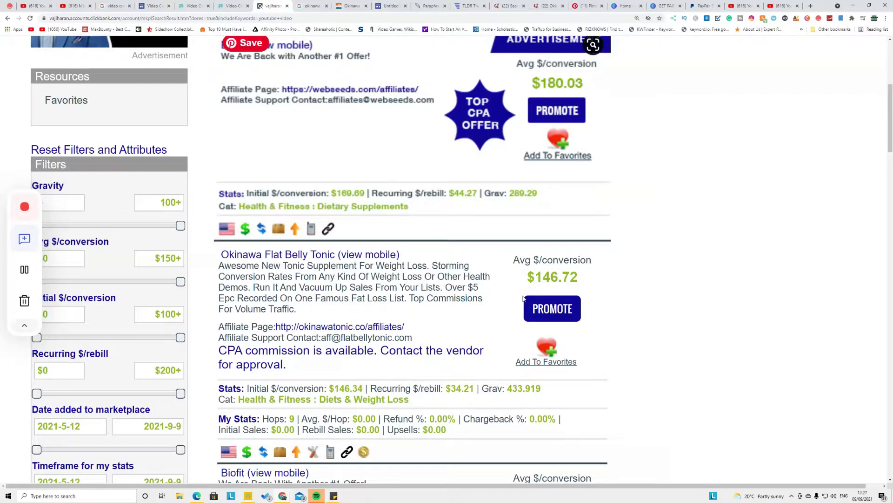
left_click(544, 313)
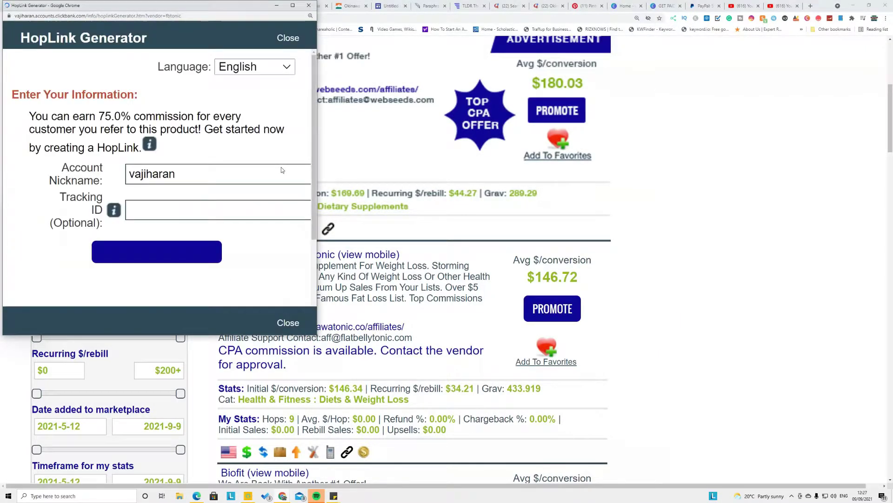
left_click(155, 253)
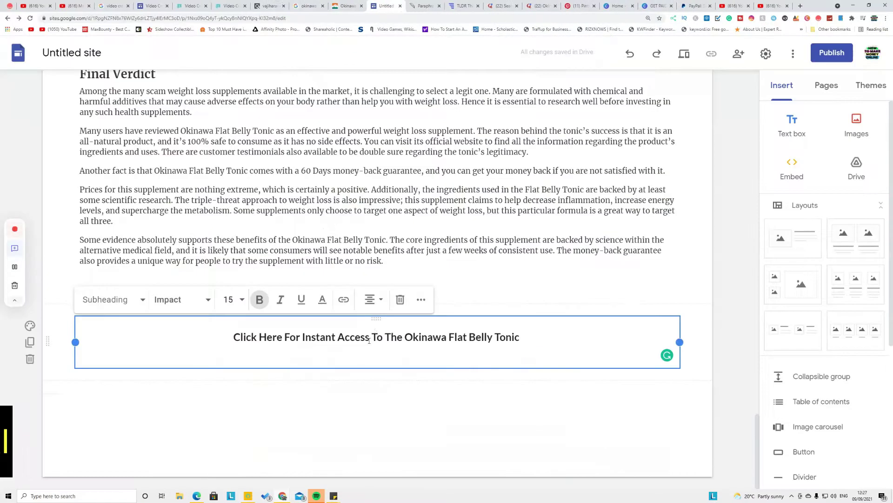
Link the line "Click Here For Instant Access To The Okinawa Flat Belly Tonic" to the copied HopLink
triple_click(365, 336)
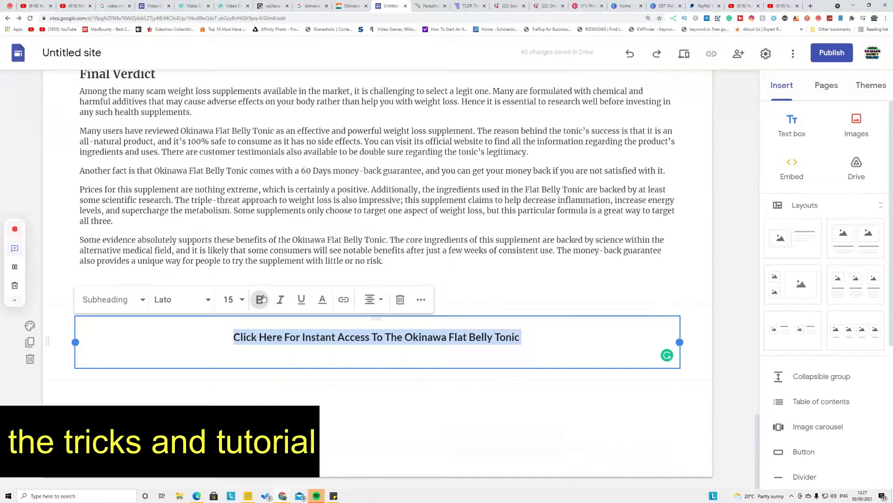
left_click(343, 299)
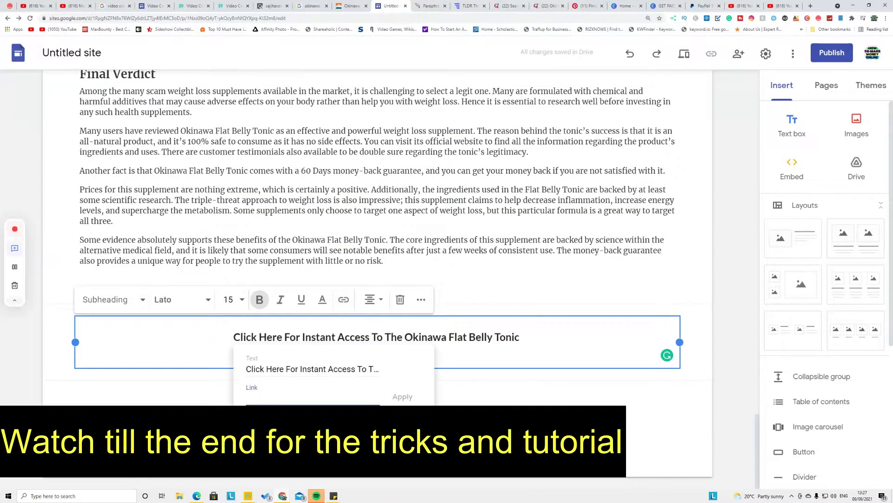
key("ctrl+v")
key("Return")
left_click(503, 435)
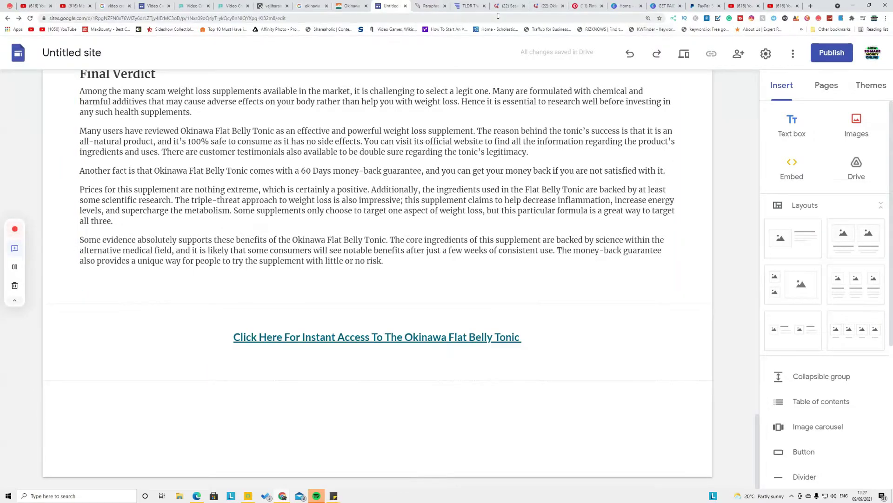
Switch to the Peninsula Clarion review of Okinawa Flat Belly Tonic and copy its web address
left_click(469, 5)
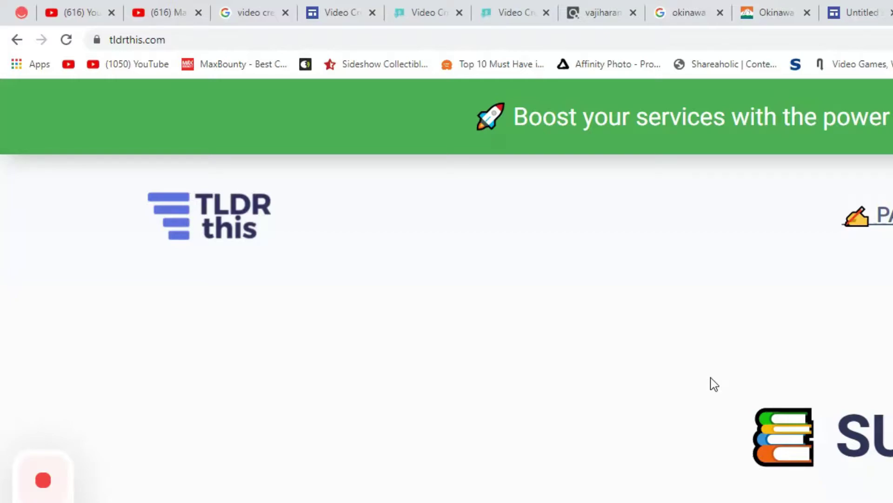
left_click(777, 11)
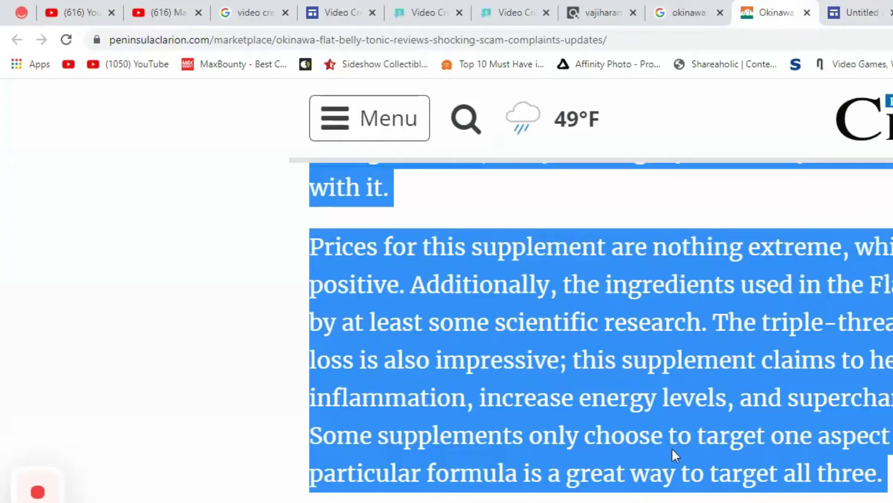
left_click(547, 45)
key("ctrl+c")
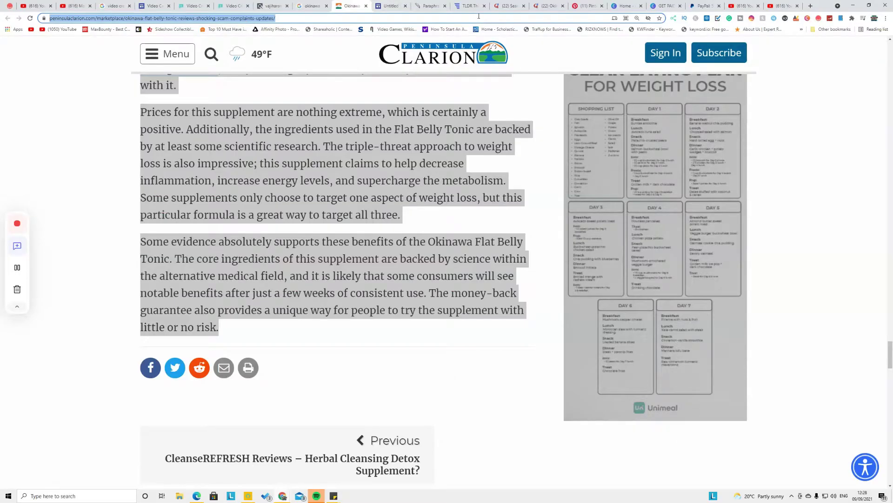
Switch to TLDR This and summarize the article from its copied URL as Short/Concise key sentences
left_click(470, 6)
left_click(251, 303)
key("ctrl+v")
scroll(366, 284, "down", 6)
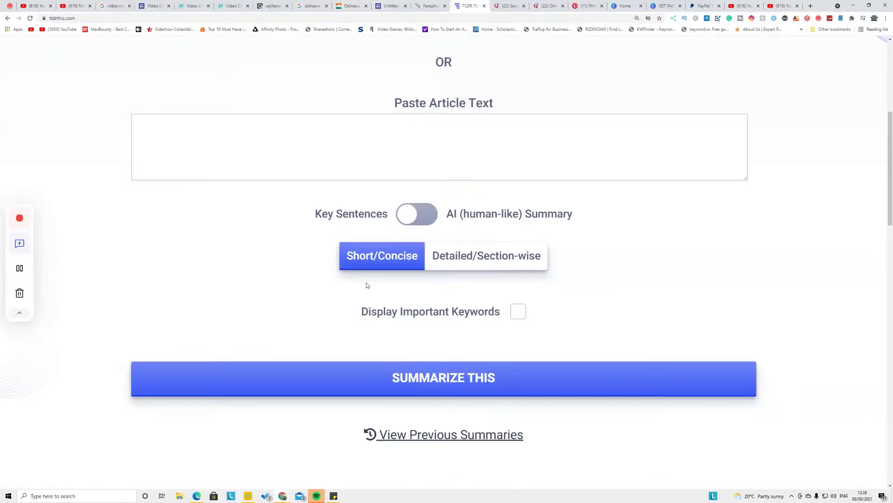
left_click(440, 383)
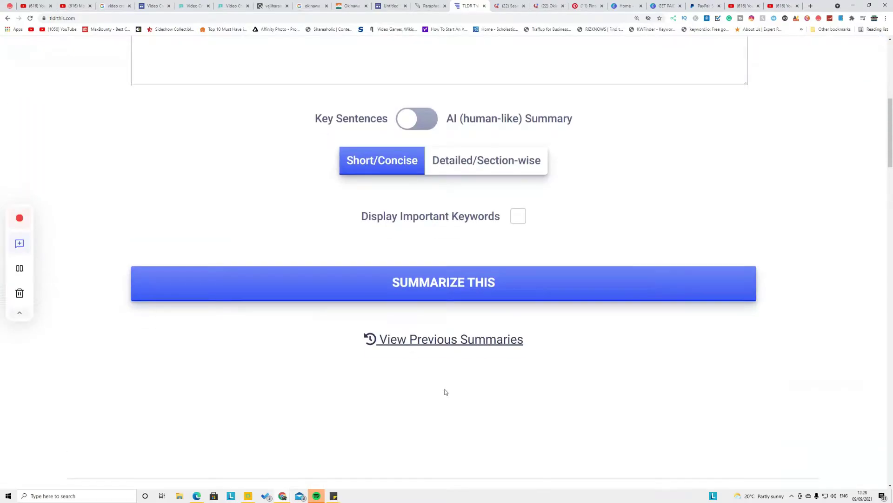
Review the generated Okinawa Flat Belly Tonic summary, from the article URL and product image to the closing paragraph
scroll(445, 392, "down", 4)
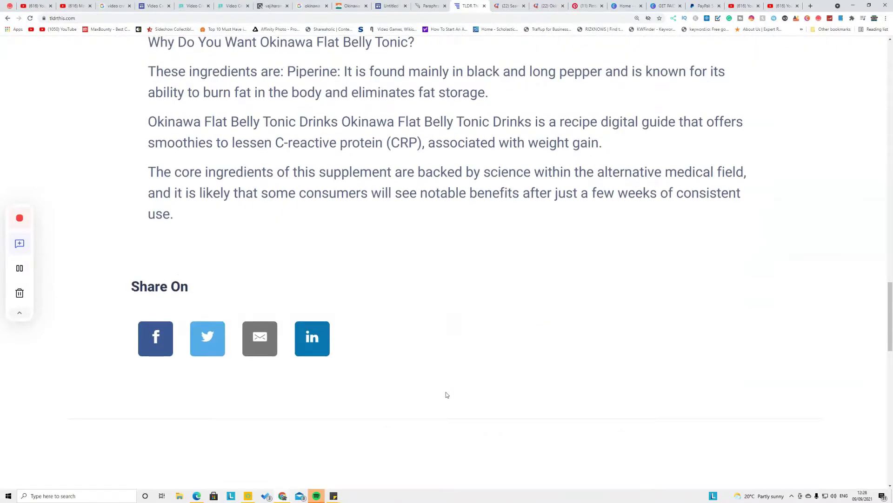
scroll(445, 392, "up", 5)
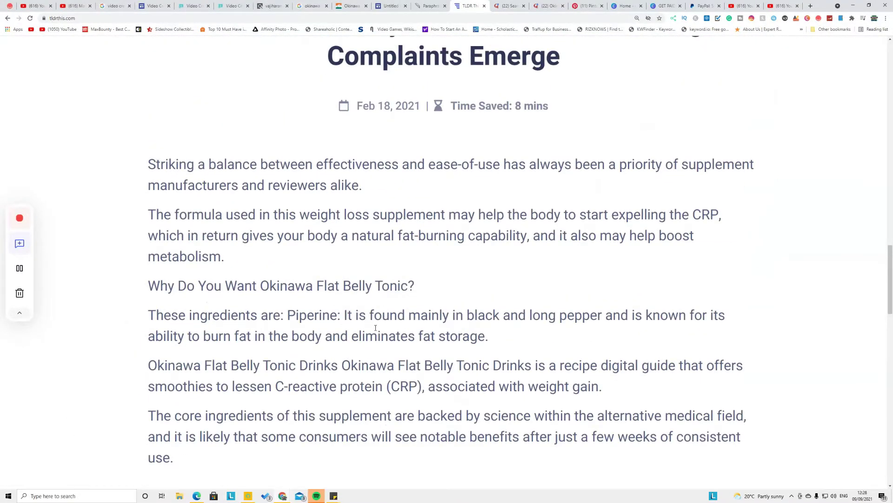
scroll(375, 328, "up", 15)
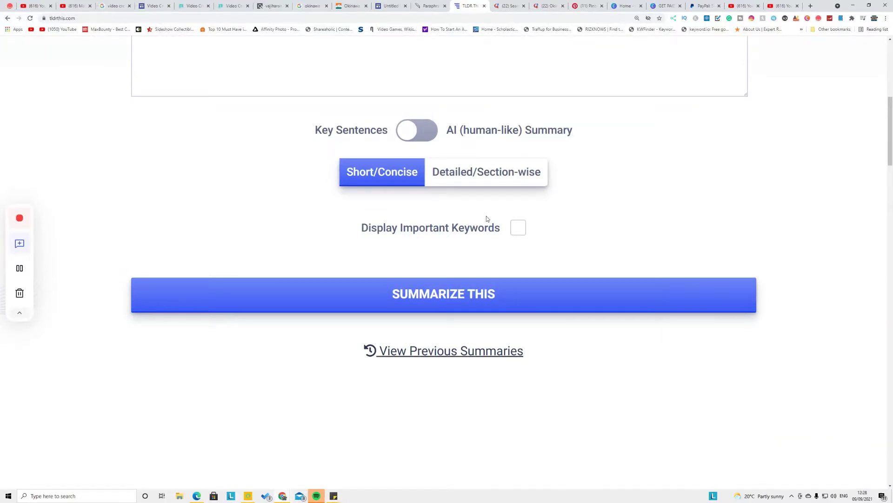
scroll(487, 216, "up", 8)
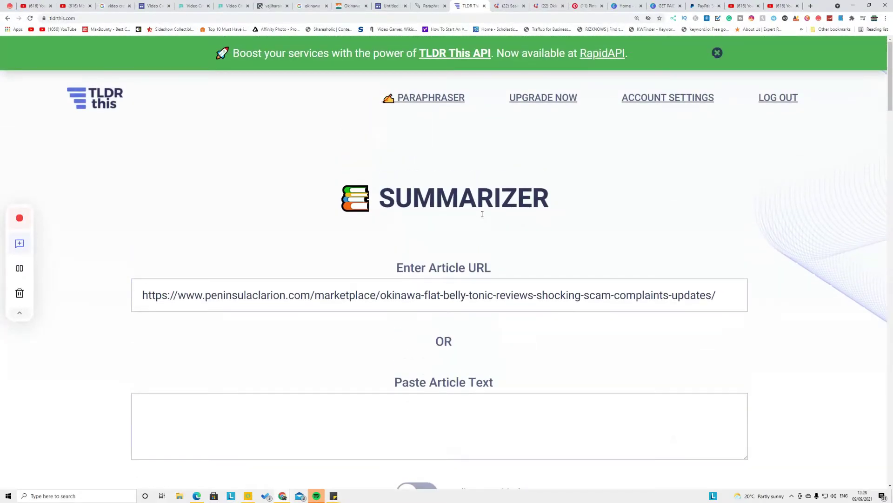
scroll(478, 213, "down", 20)
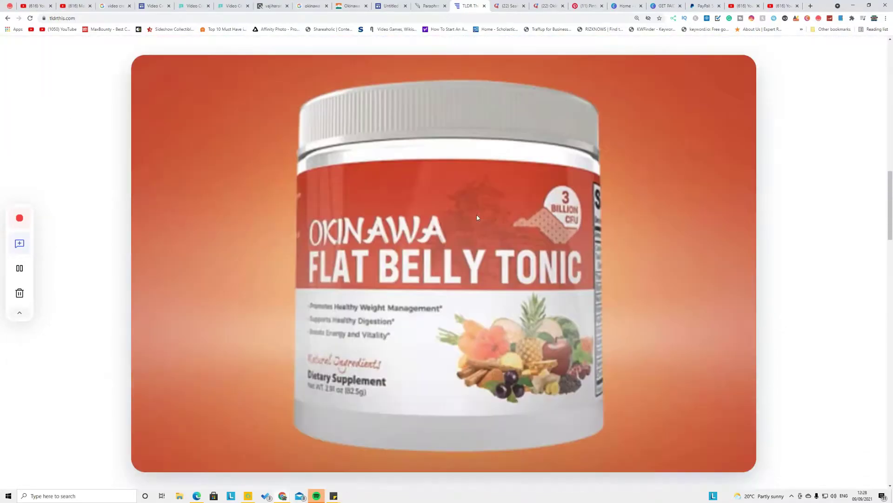
scroll(477, 218, "down", 7)
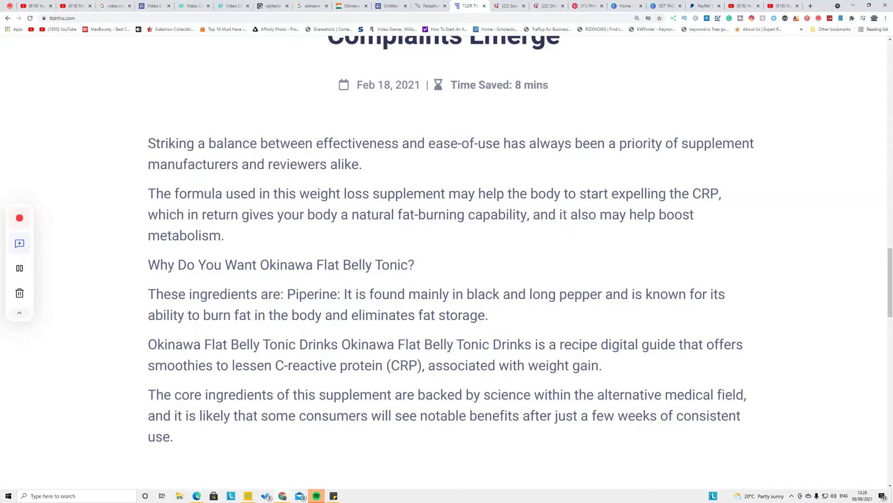
Switch to Quora's results for "okinawa flat belly tonic reviews" and open the first question, on customer reviews, for answering
left_click(507, 4)
left_click(484, 55)
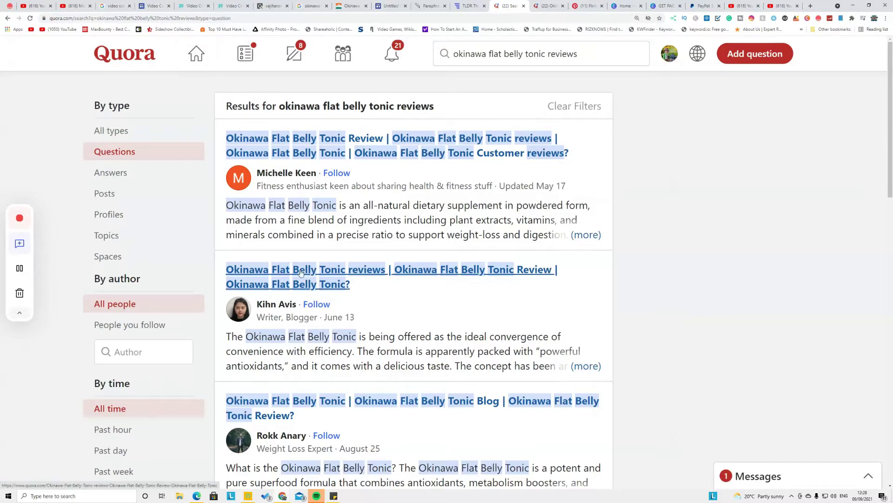
left_click(549, 7)
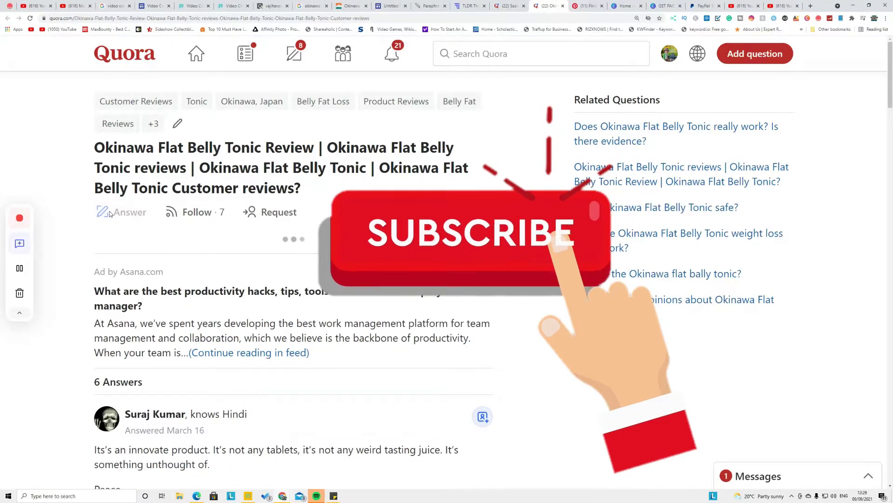
Copy all the summary paragraphs from TLDR This and paste them into the Quora answer
left_click(463, 7)
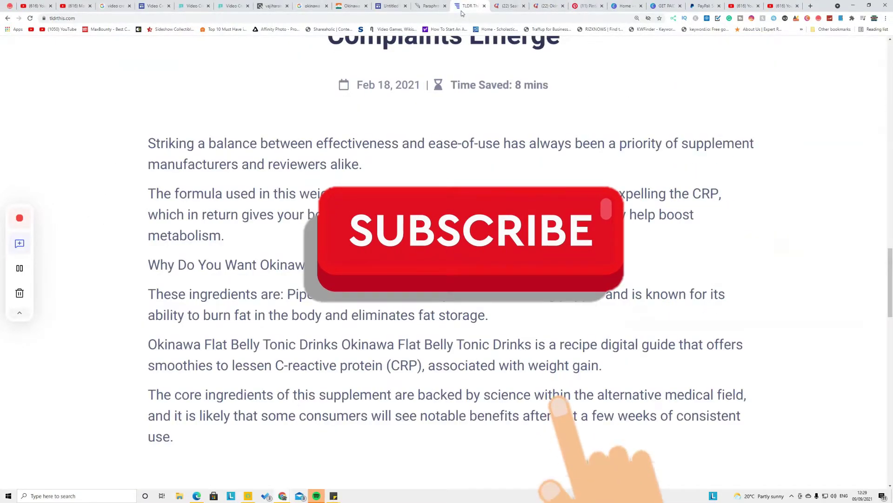
left_click_drag(156, 143, 281, 447)
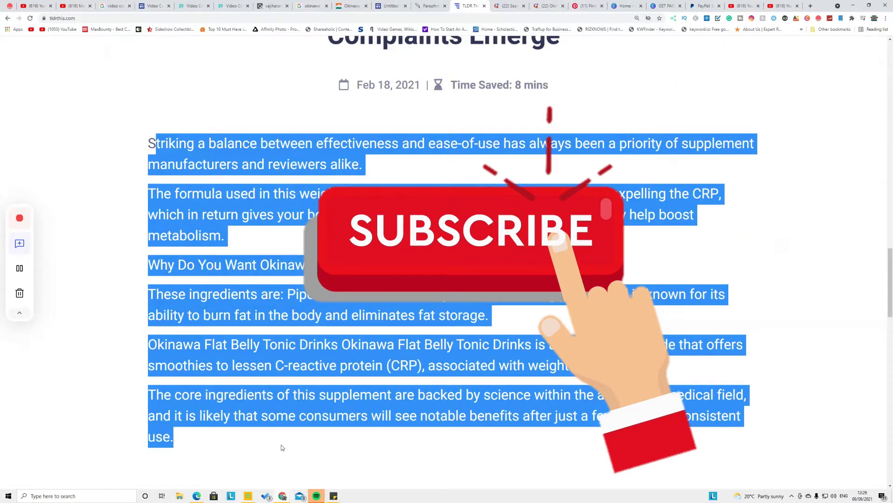
left_click(540, 6)
key("ctrl+v")
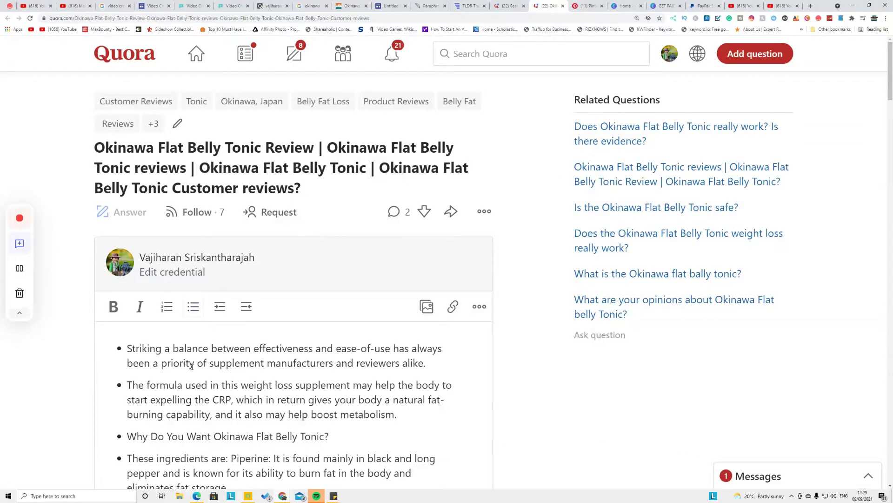
Copy the summary title "Okinawa Flat Belly Tonic Reviews: Shocking Complaints Emerge" and paste it above the bullets in the Quora answer
left_click(509, 7)
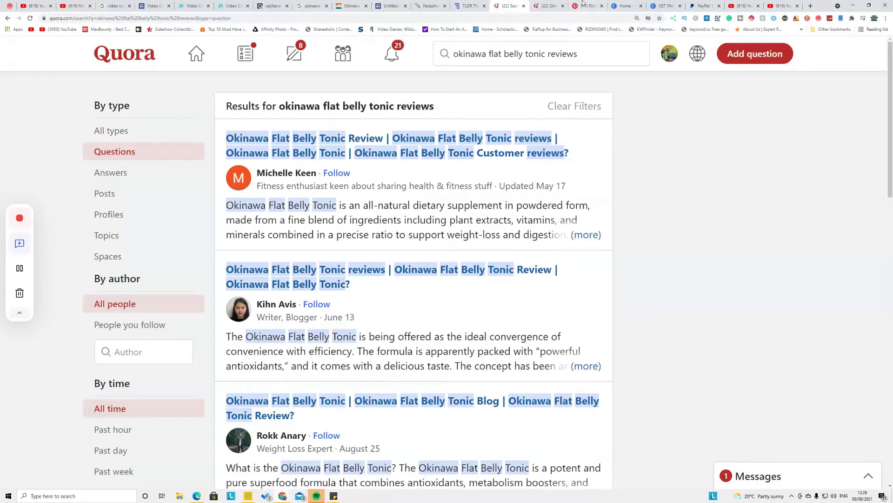
left_click(469, 6)
scroll(285, 267, "up", 5)
left_click_drag(285, 266, 297, 142)
key("ctrl+c")
left_click(547, 7)
key("ctrl+v")
Add the line "Read full review on our website" below the last bullet of the Quora answer
scroll(204, 325, "down", 4)
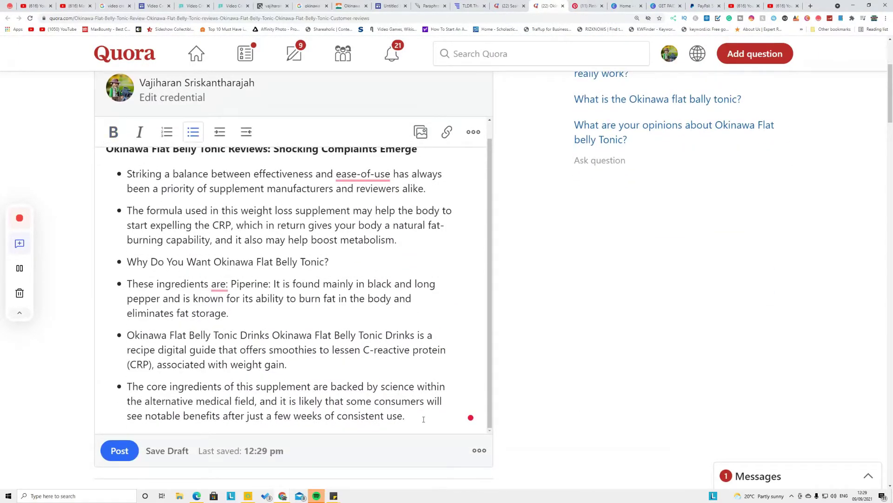
key("Return")
key("Return")
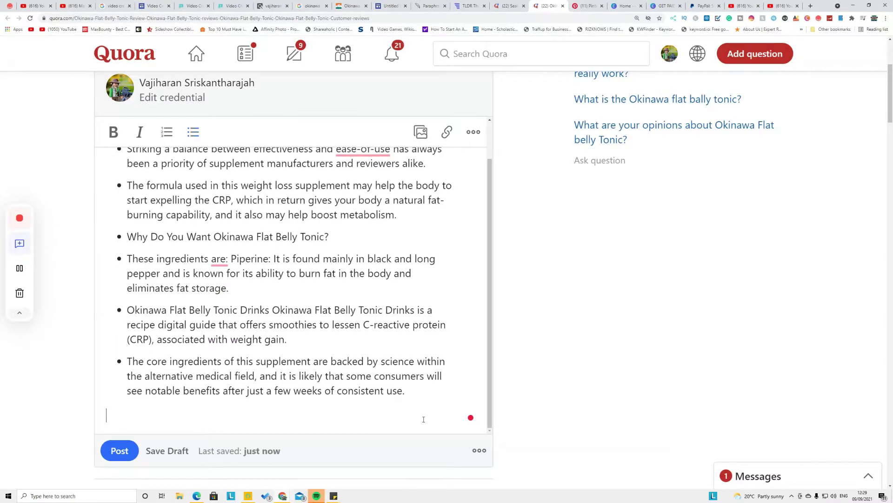
type("Read full revi")
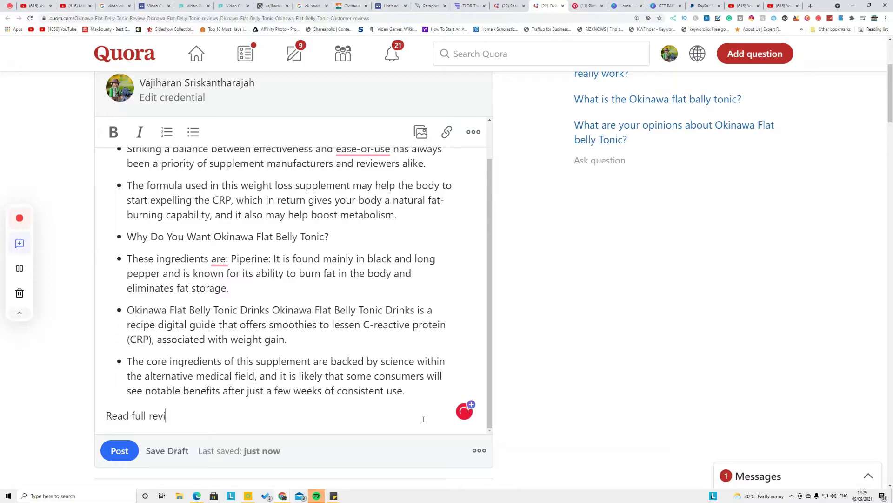
type("ew on our web")
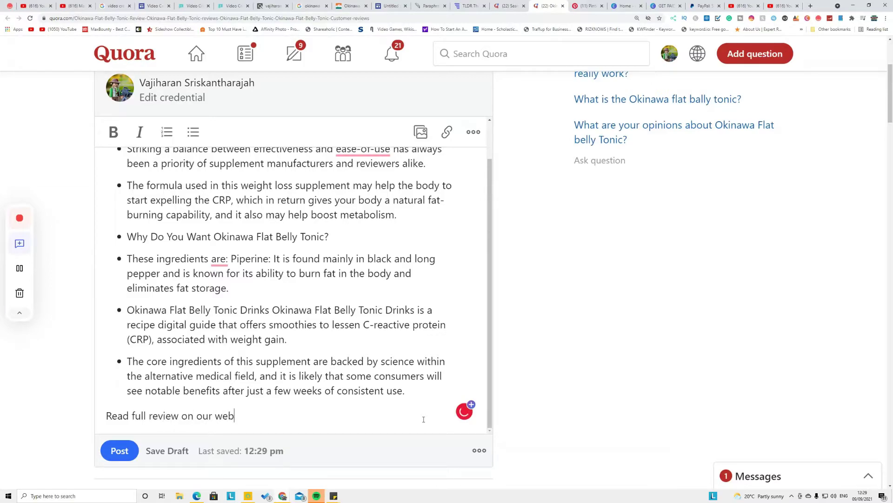
type("site")
Publish the Google Sites page at the web address okinawaflatbellytonicreview101 and copy the published site link
left_click(384, 7)
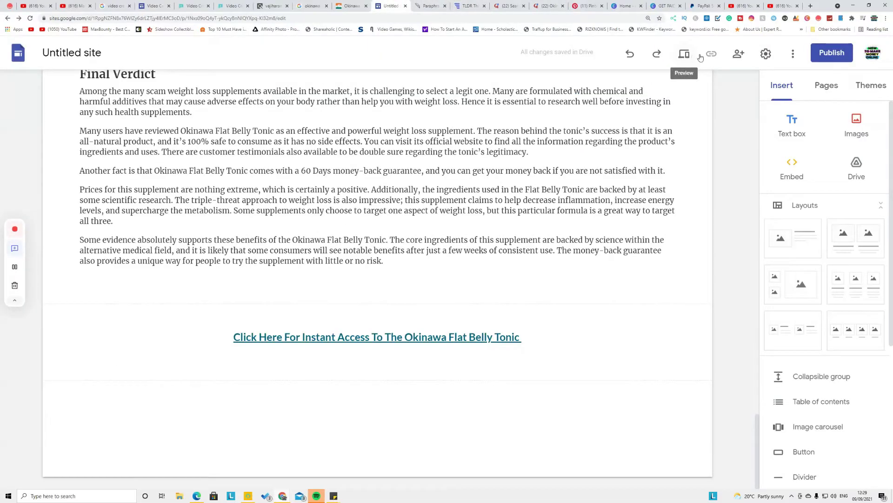
left_click(837, 54)
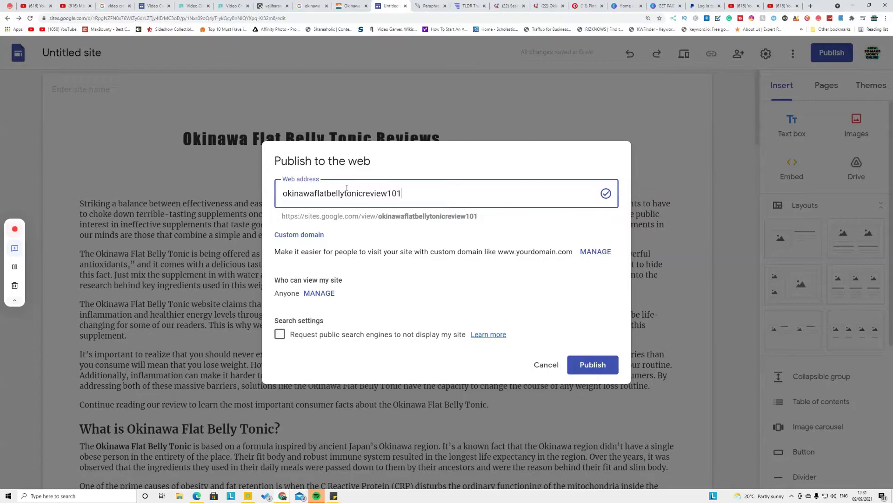
left_click(591, 363)
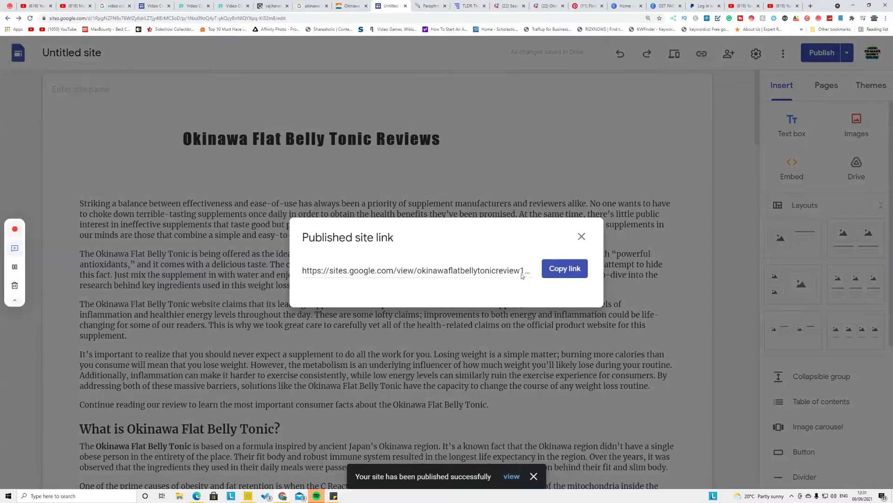
left_click(558, 268)
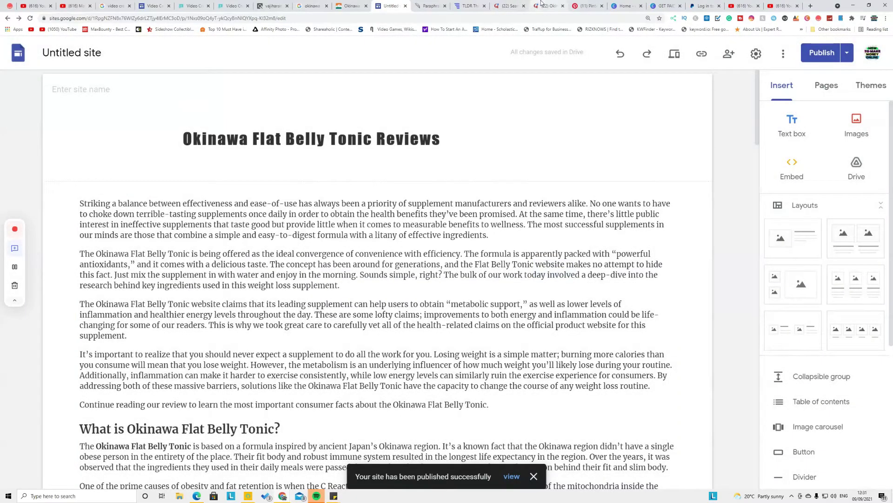
Link "Read full review on our website" in the Quora answer to the published site and post the answer
left_click(537, 7)
left_click_drag(253, 415, 96, 428)
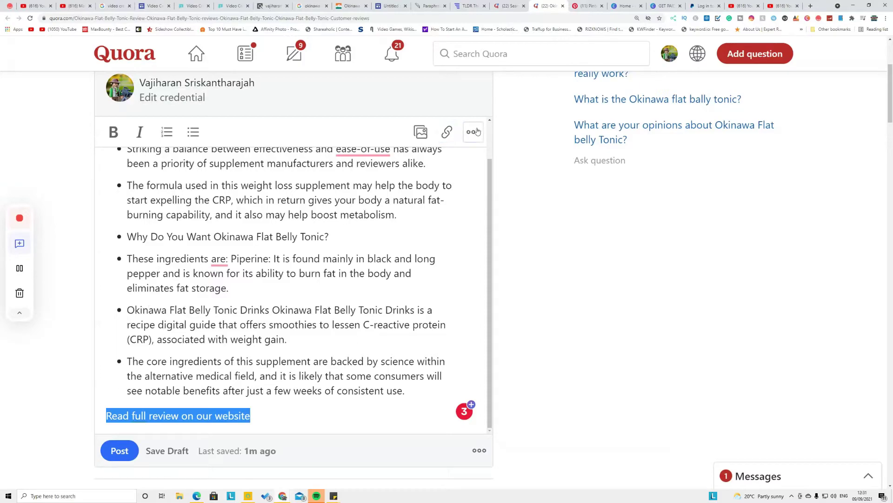
left_click(446, 142)
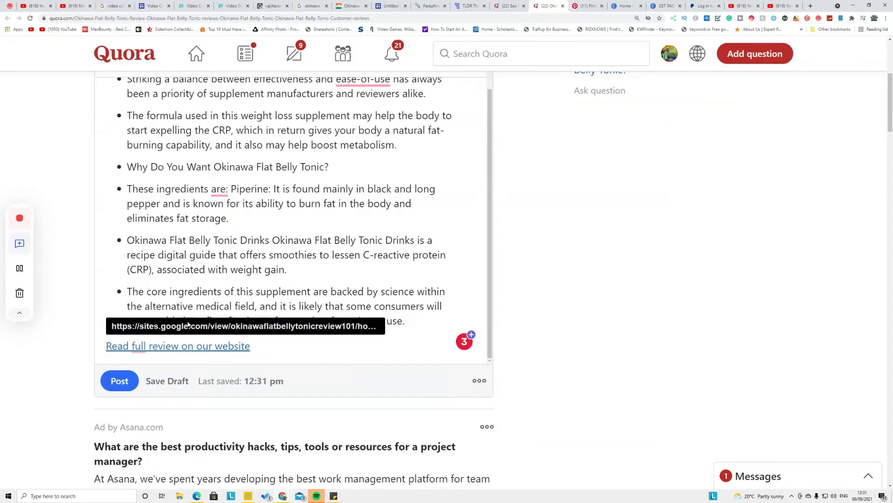
left_click(122, 387)
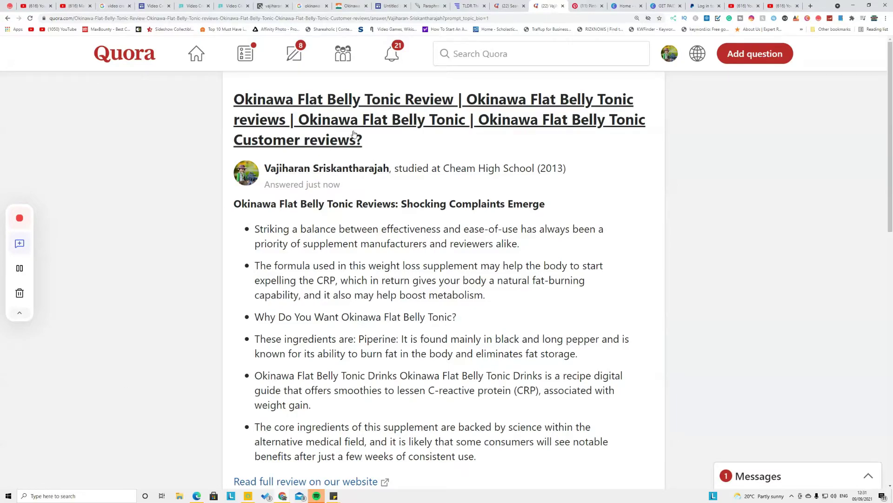
Test the full review link in the posted Quora answer and the affiliate link below the Final Verdict, then close the sales page
scroll(345, 312, "down", 3)
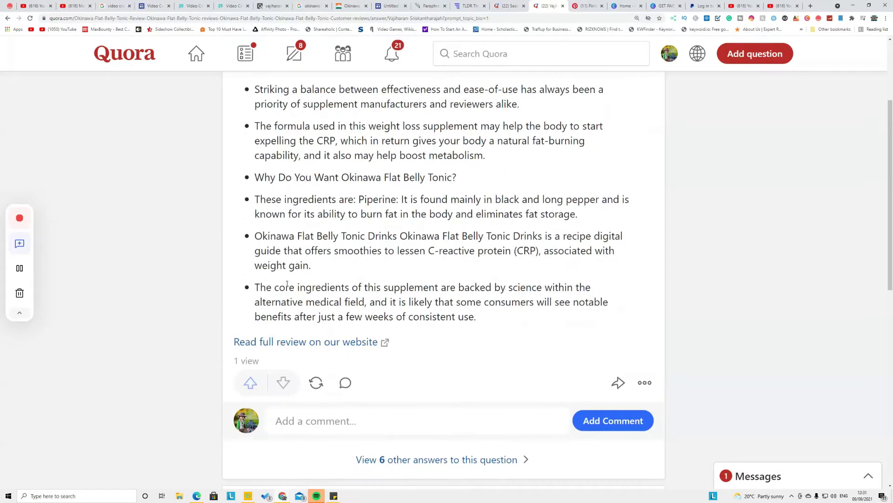
left_click(279, 342)
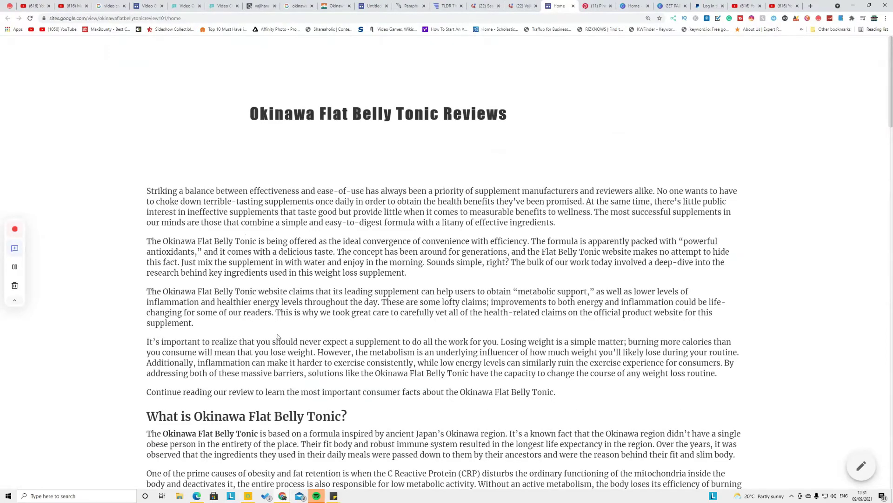
scroll(414, 296, "down", 20)
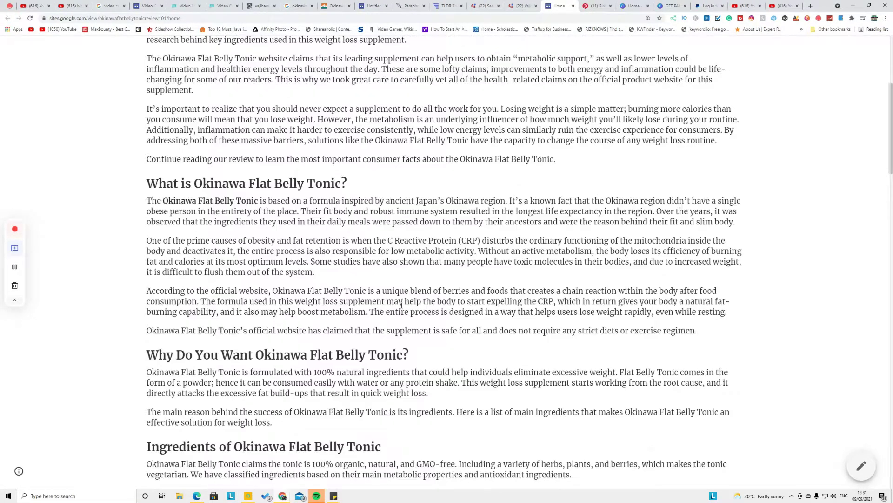
scroll(387, 299, "down", 15)
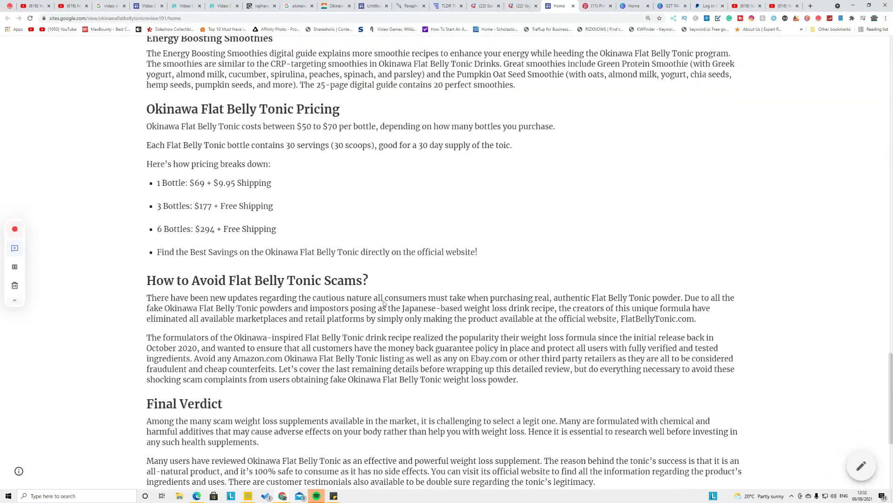
left_click(414, 445)
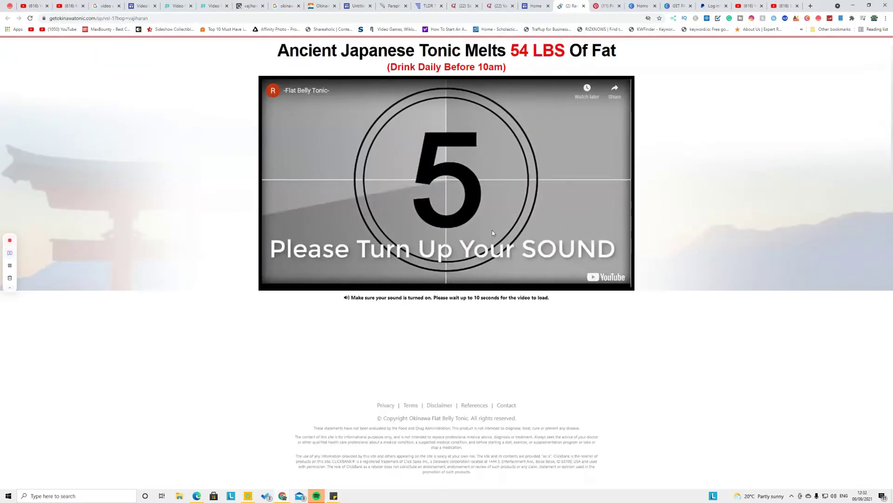
left_click(584, 6)
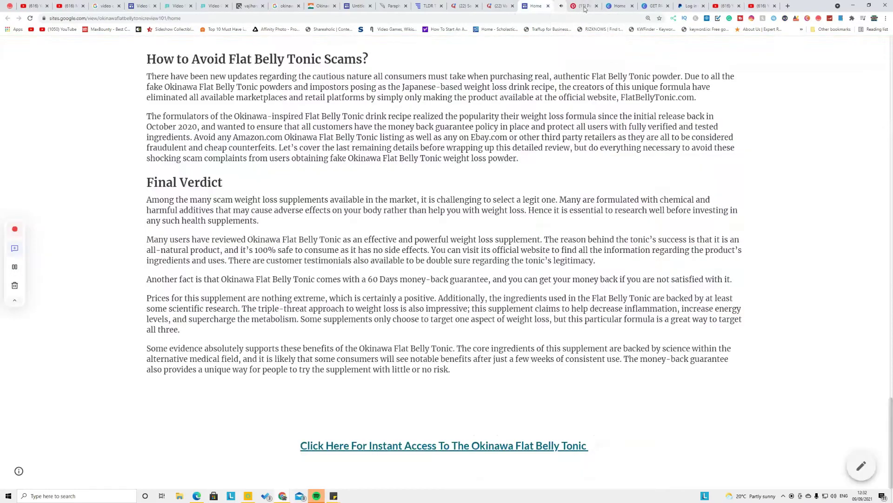
Browse the Pinterest search results for okinawa flat belly tonic to see how other pins promote the product
left_click(560, 10)
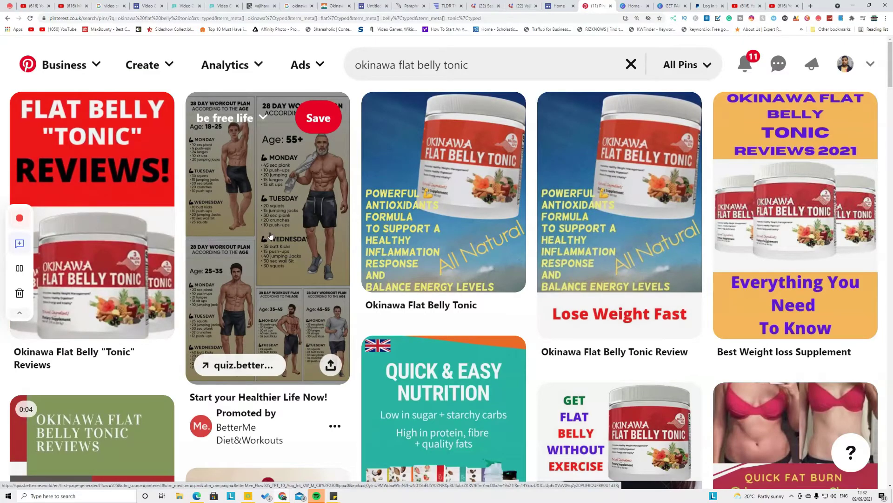
scroll(297, 241, "down", 4)
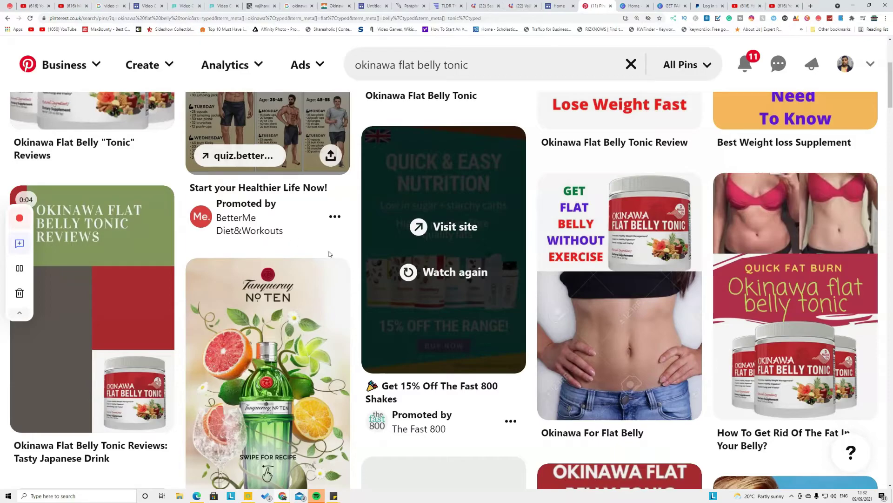
scroll(494, 312, "down", 7)
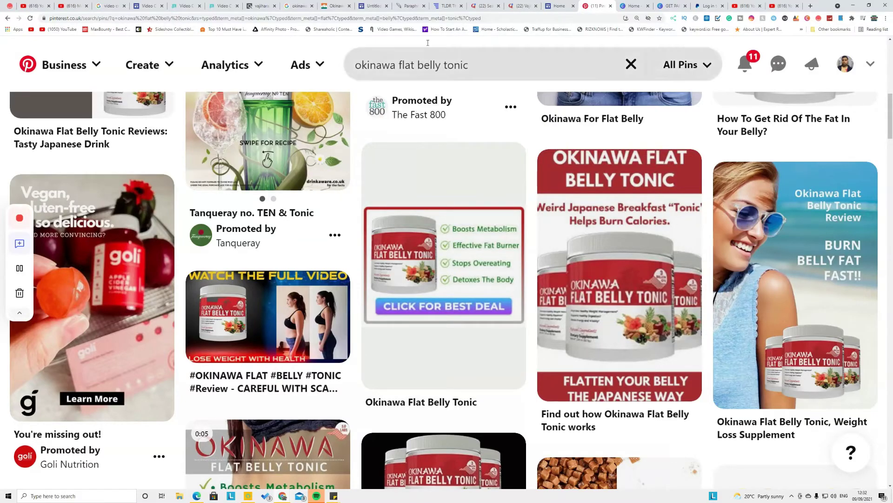
Check the Google results for video creatox for a Google Sites review page, and return to the published Okinawa review page
left_click(560, 6)
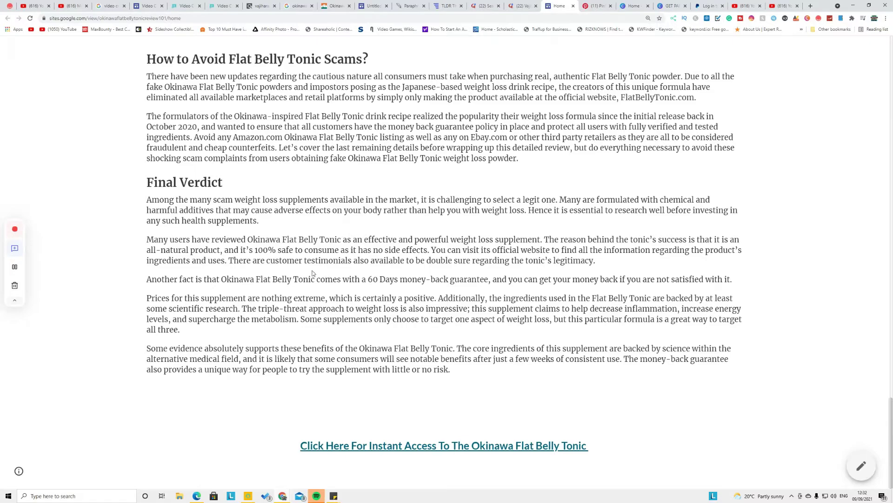
left_click(149, 9)
left_click(100, 5)
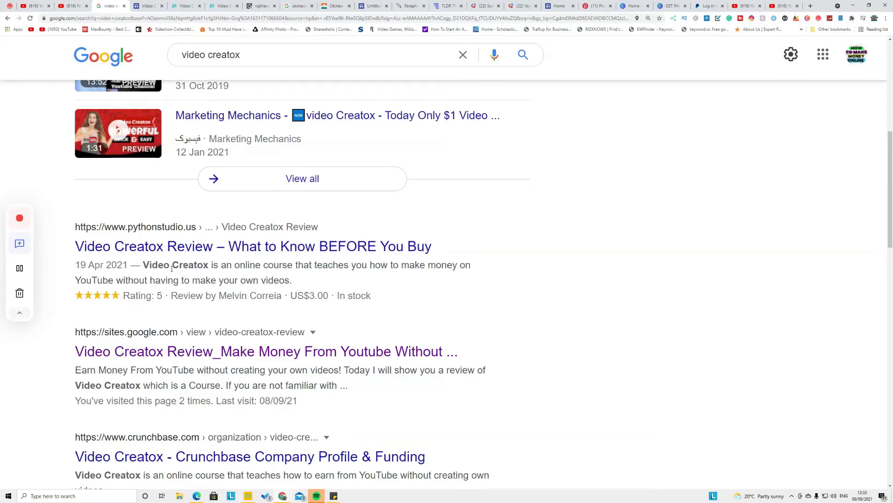
left_click(561, 7)
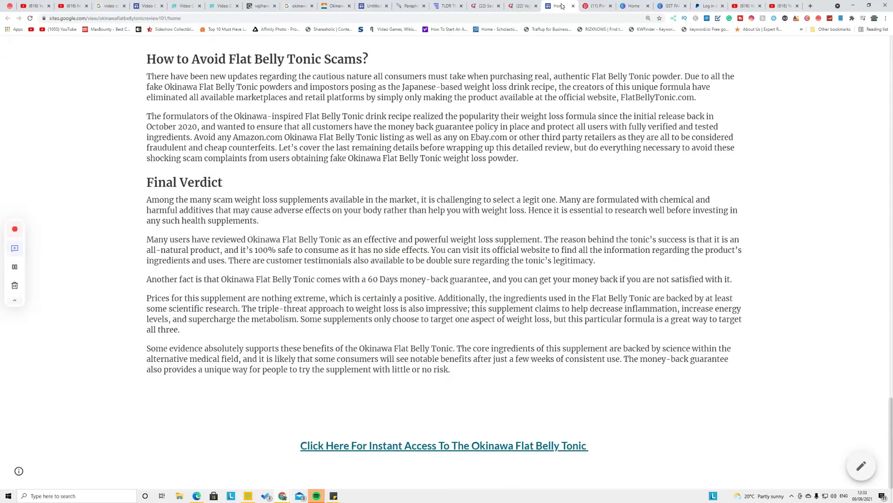